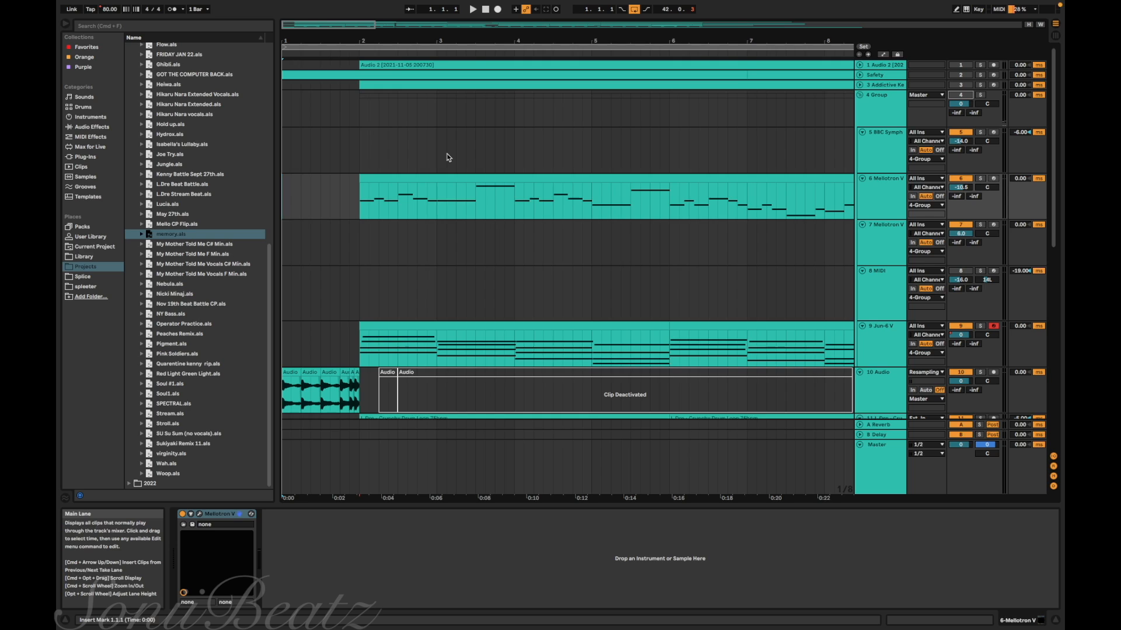
Look over the arrangement's tracks, from the grouped instruments down to the drum and percussion clips.
scroll(448, 158, down, 2)
scroll(447, 157, up, 2)
scroll(447, 156, down, 3)
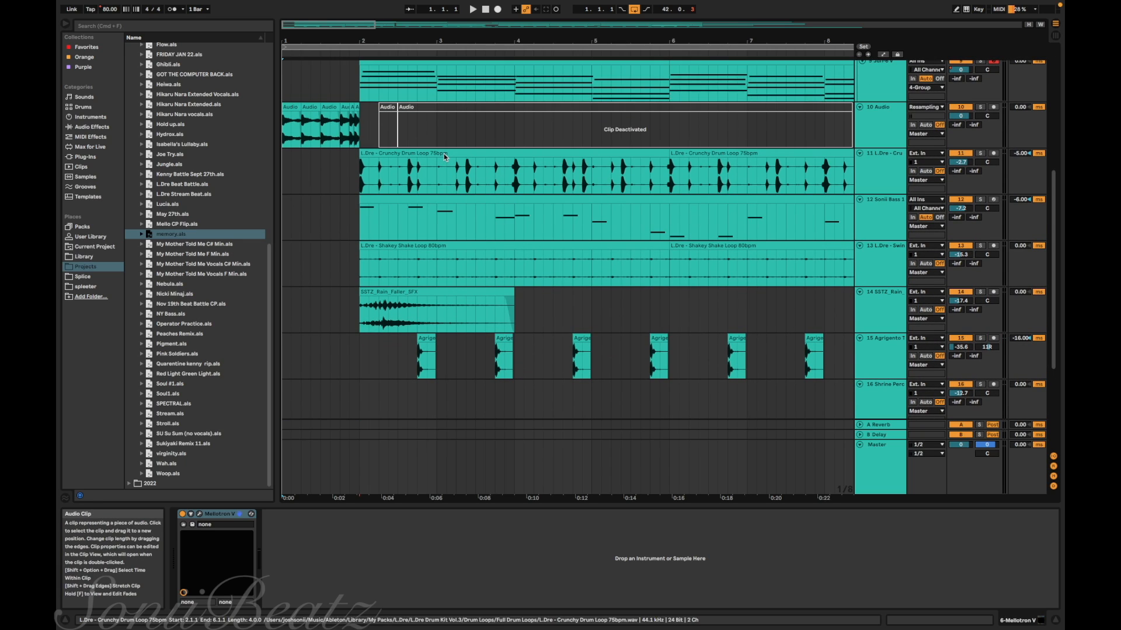
scroll(443, 156, up, 1)
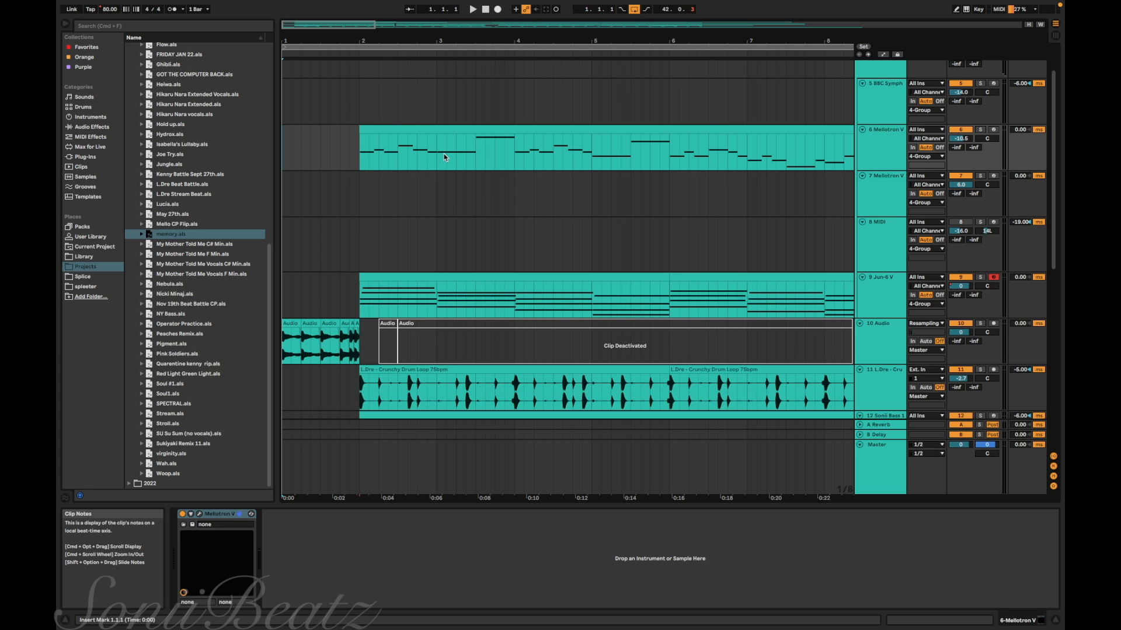
Solo the Jun-6 V track and play it from bar 2 to hear the chord part.
click(362, 285)
scroll(362, 238, down, 6)
scroll(363, 239, up, 9)
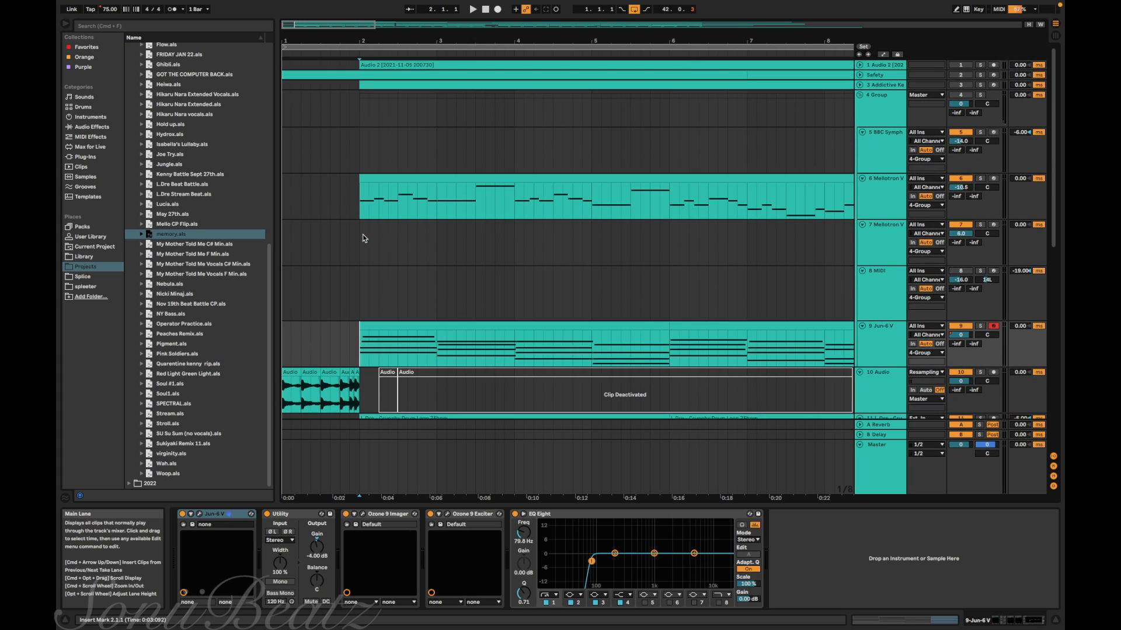
scroll(459, 242, down, 6)
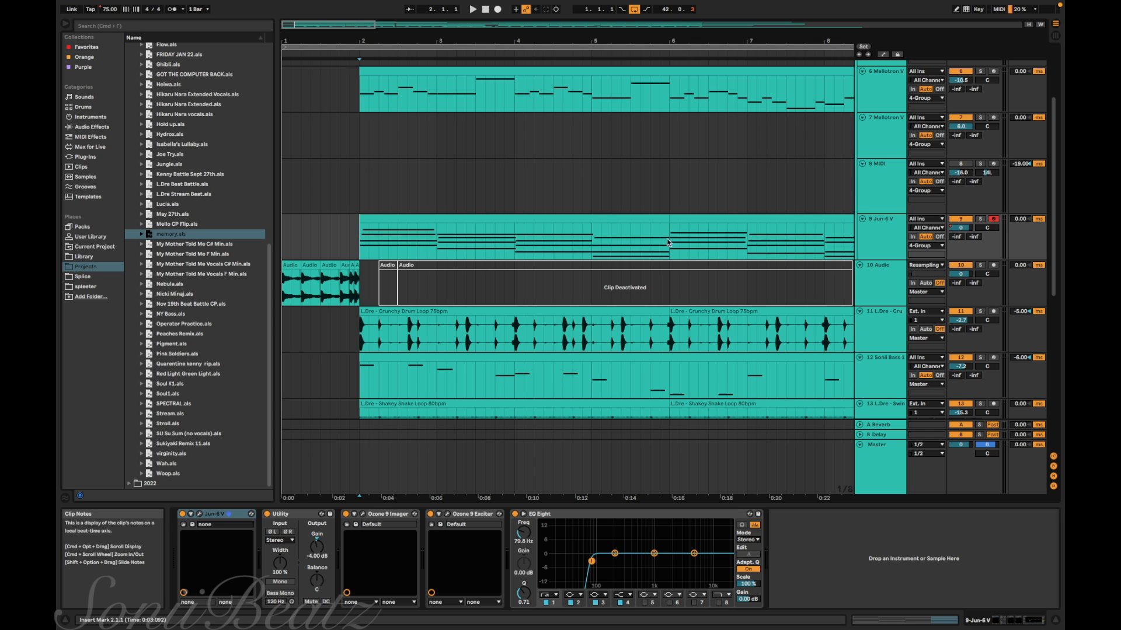
scroll(356, 349, up, 6)
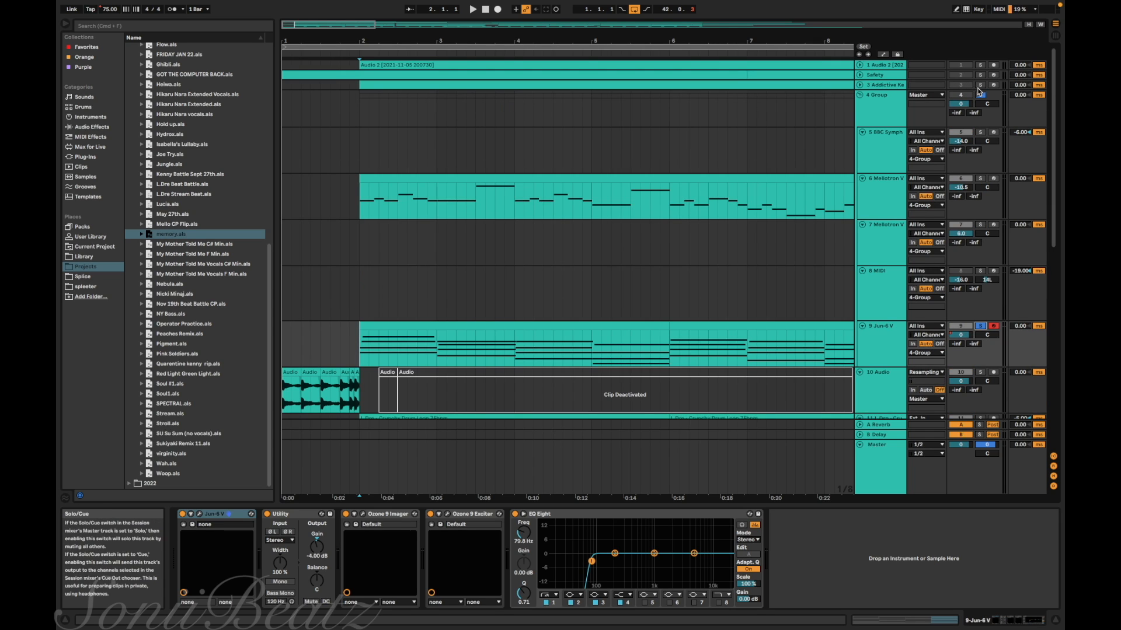
key(space)
scroll(355, 349, down, 3)
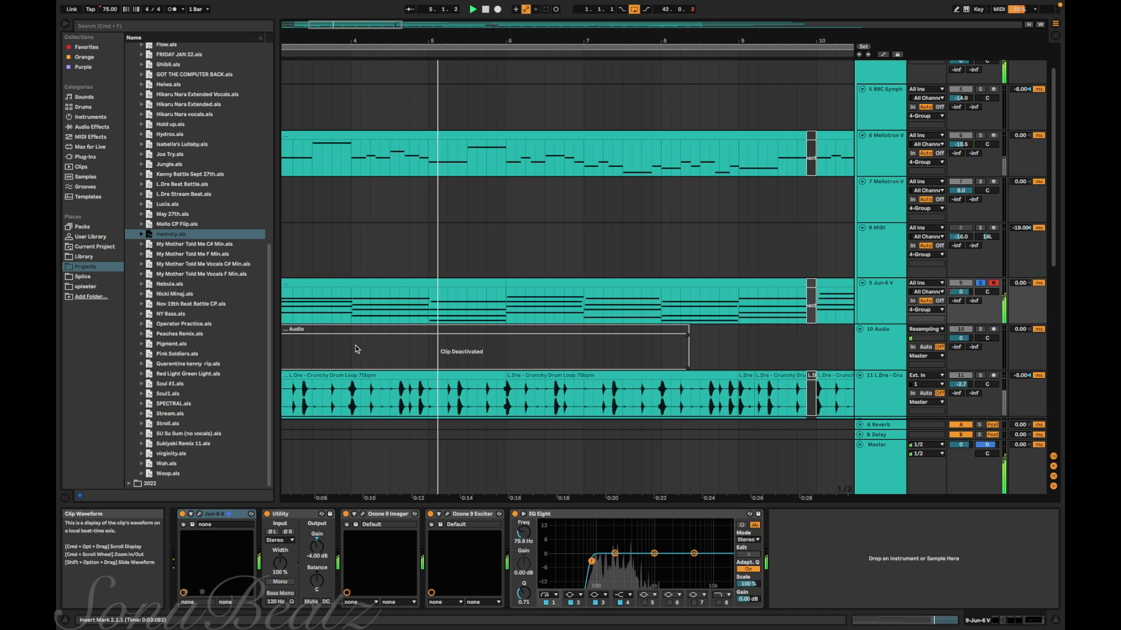
scroll(357, 349, right, 3)
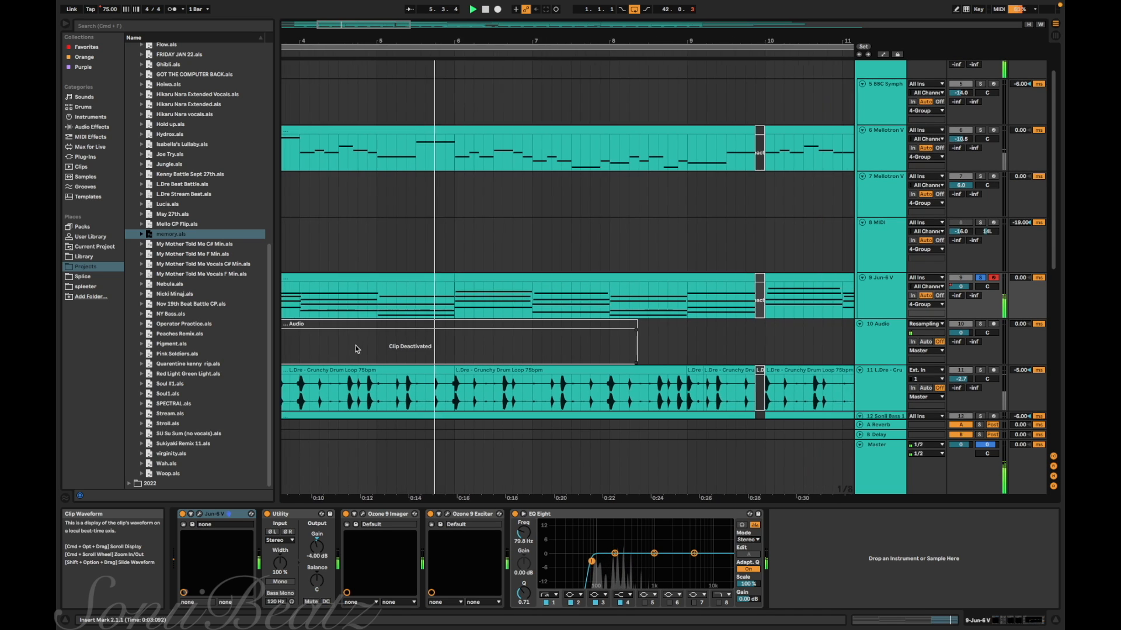
scroll(461, 290, right, 5)
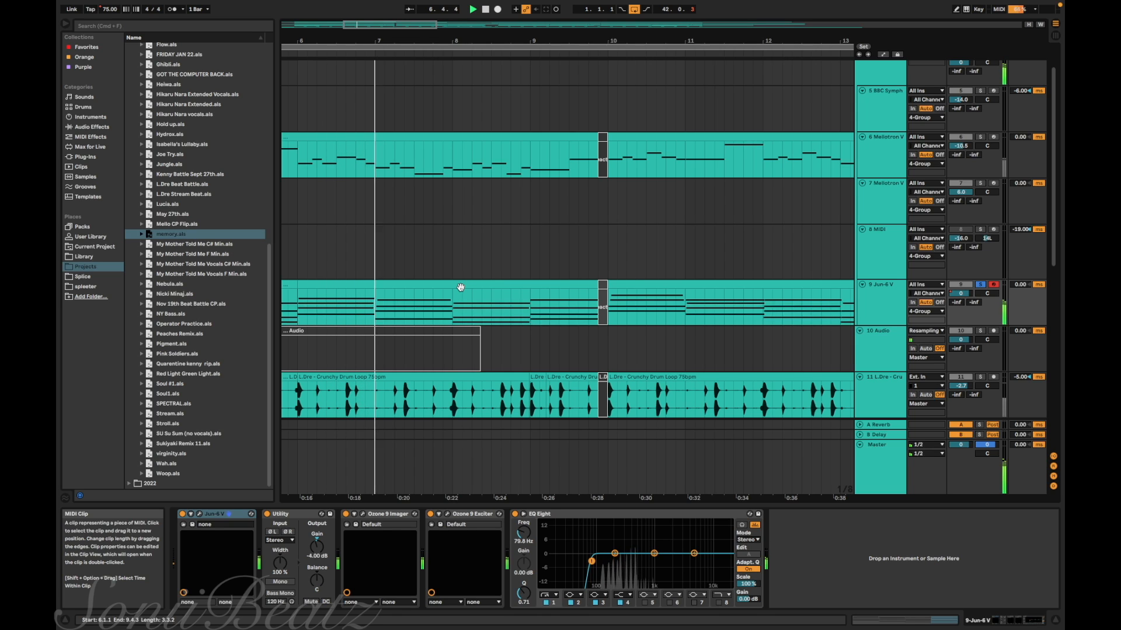
scroll(460, 287, right, 5)
scroll(461, 290, left, 1)
Stop playback, select the first four-bar Jun-6 V clip at bar 2, and look over the chord progression across the arrangement.
click(459, 269)
drag(458, 269, 472, 268)
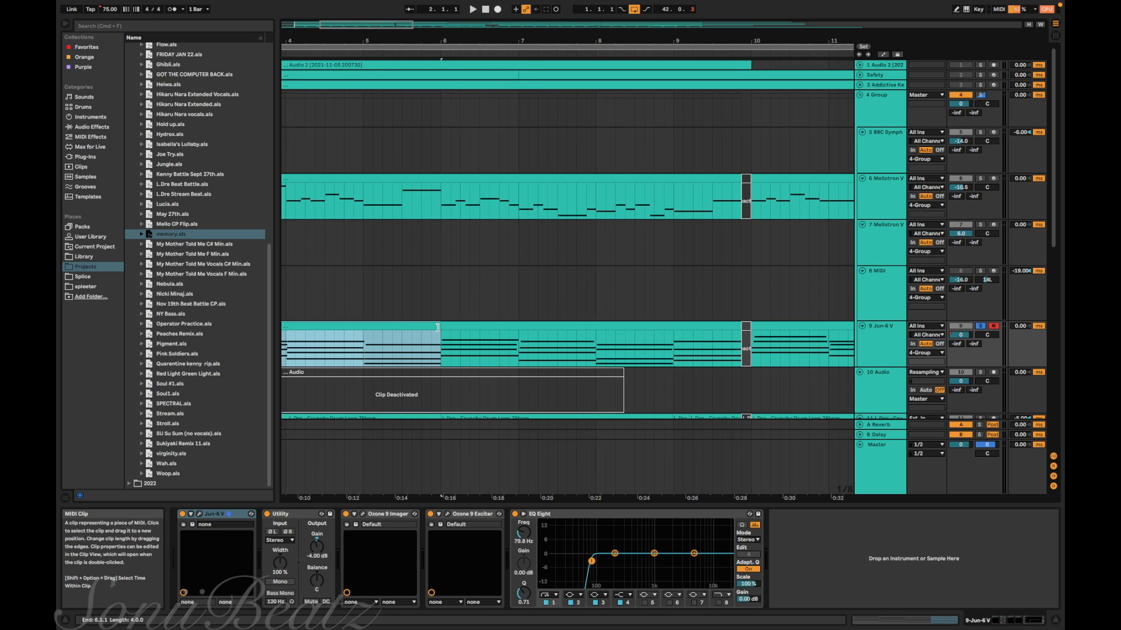
scroll(439, 327, left, 4)
scroll(439, 327, left, 3)
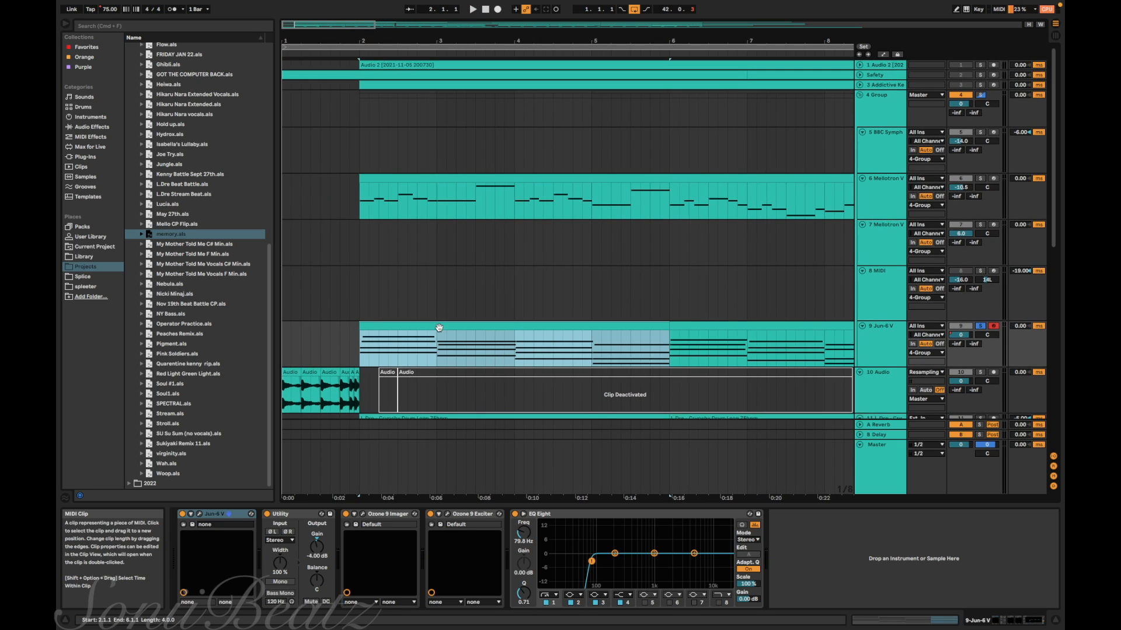
scroll(439, 328, right, 6)
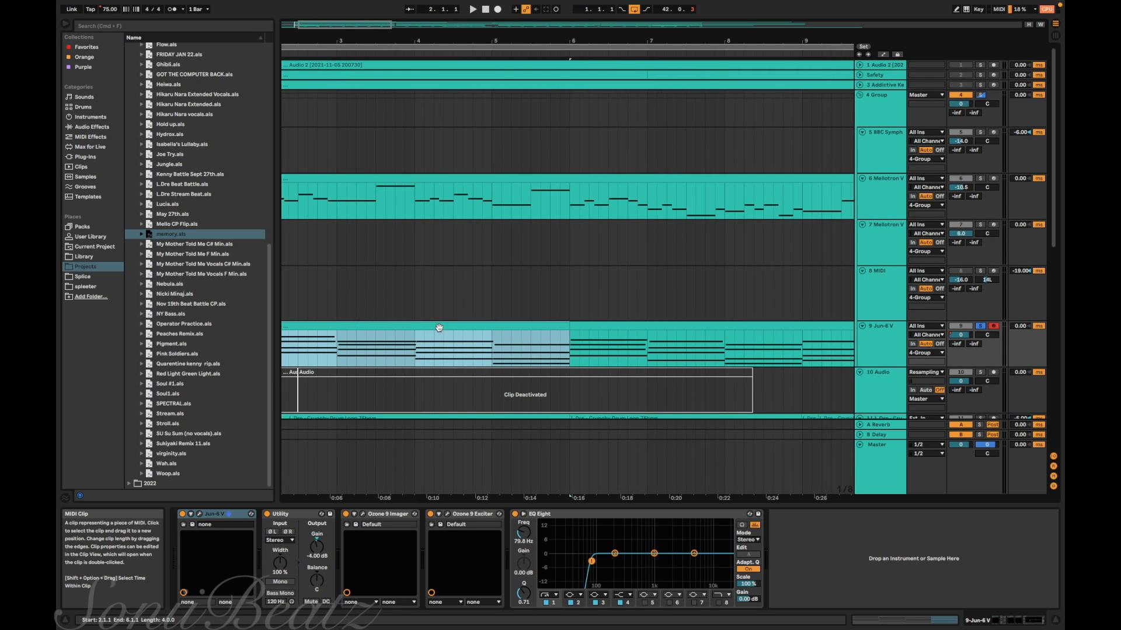
scroll(439, 327, right, 20)
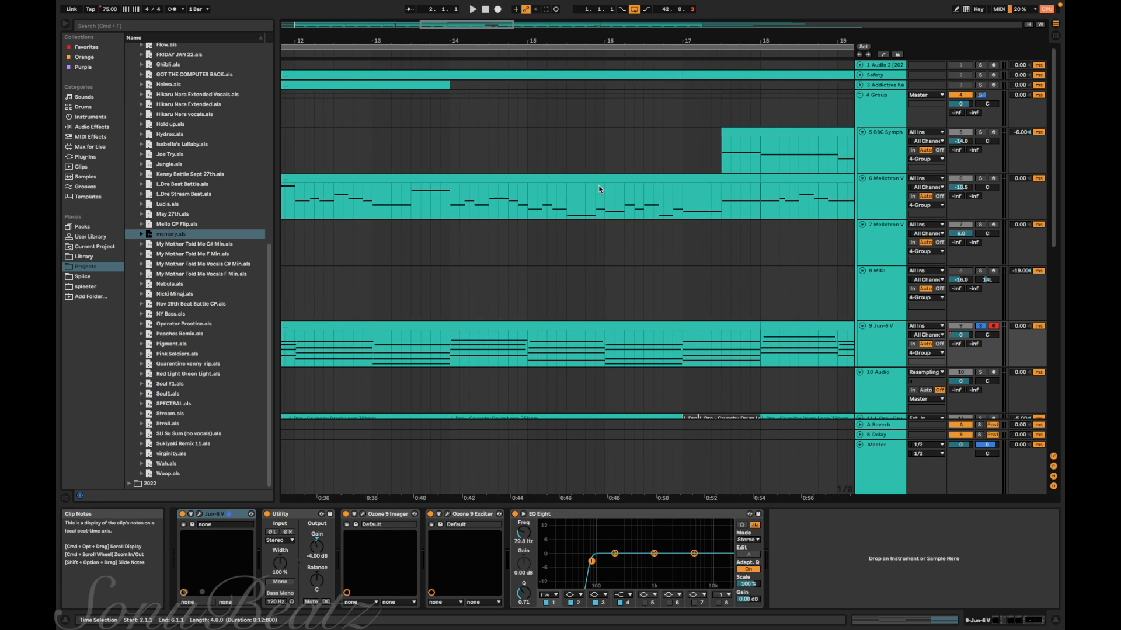
scroll(599, 190, left, 20)
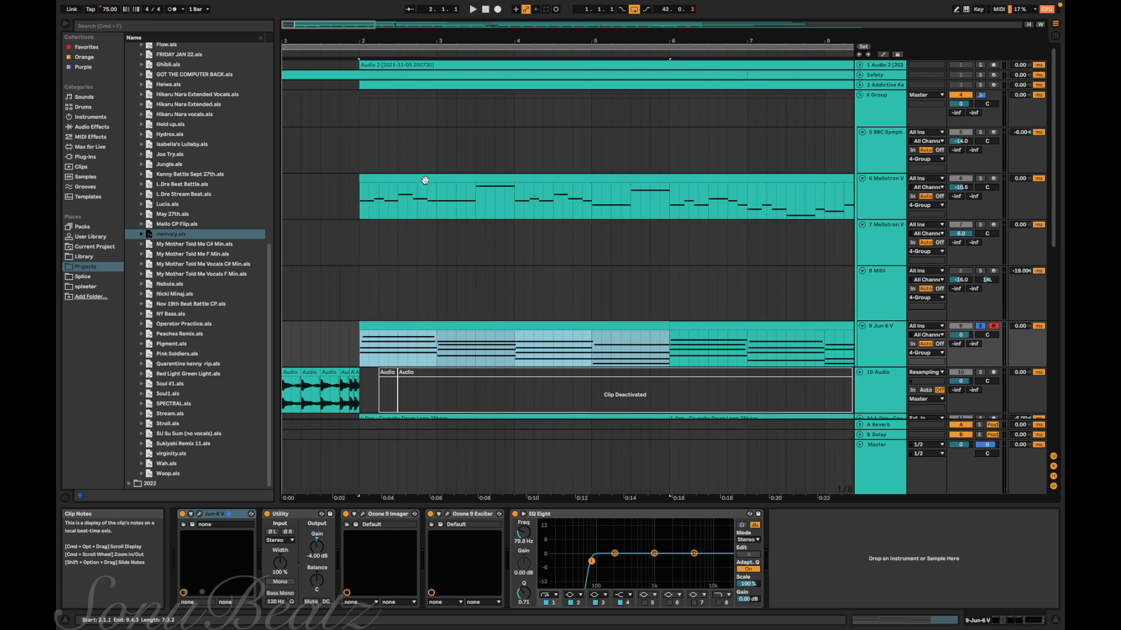
Solo track 6, Mellotron V, in place of Jun-6 V, play the melody from bar 2, and stop playback.
click(367, 193)
key(space)
click(980, 179)
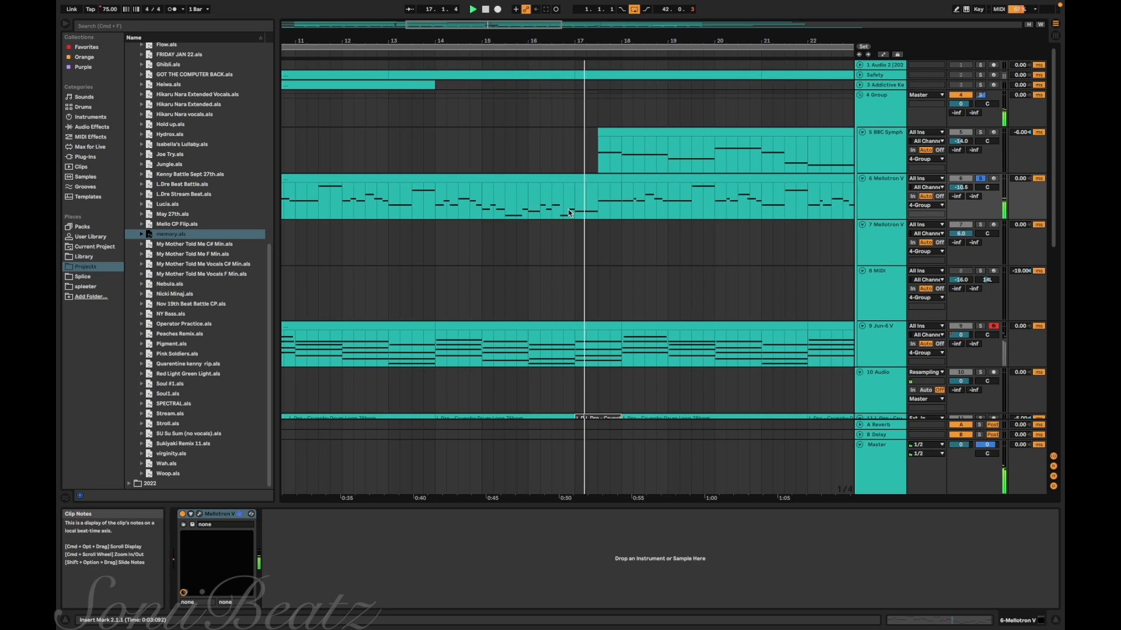
key(space)
Open the first Mellotron V clip on track 6 in the MIDI note editor.
scroll(569, 213, down, 3)
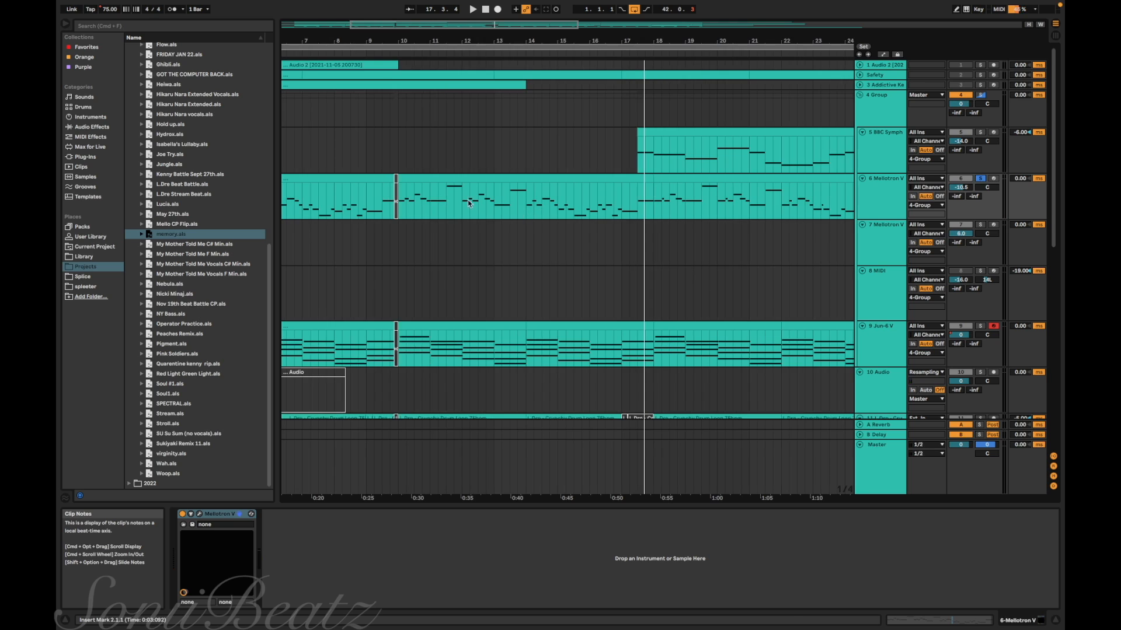
scroll(465, 221, left, 5)
scroll(442, 212, down, 3)
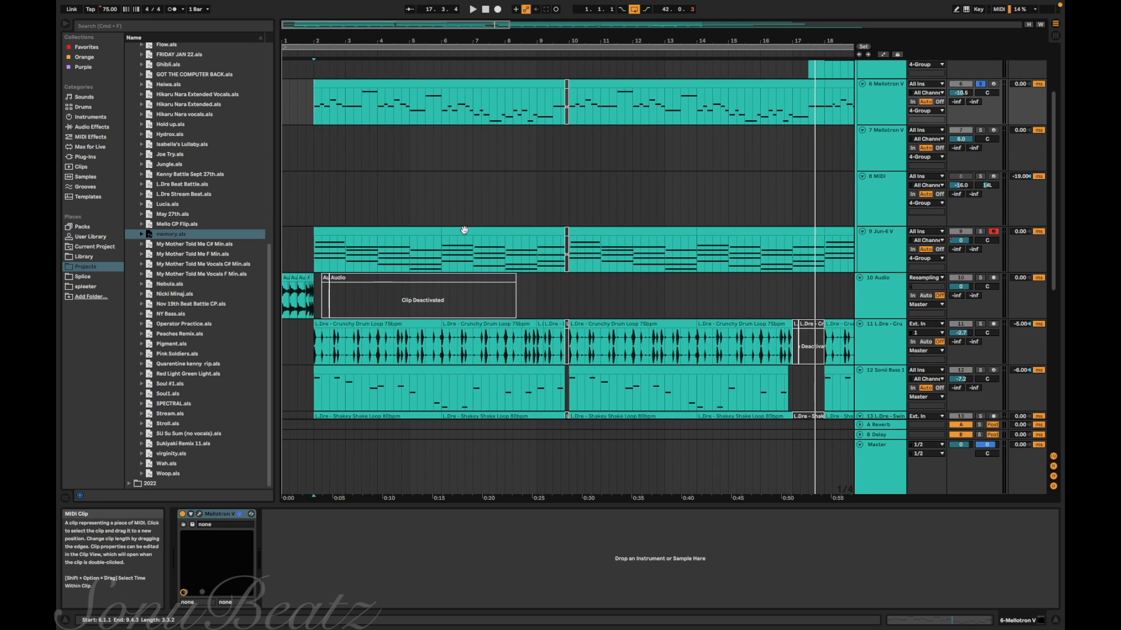
scroll(385, 232, right, 4)
scroll(385, 233, up, 2)
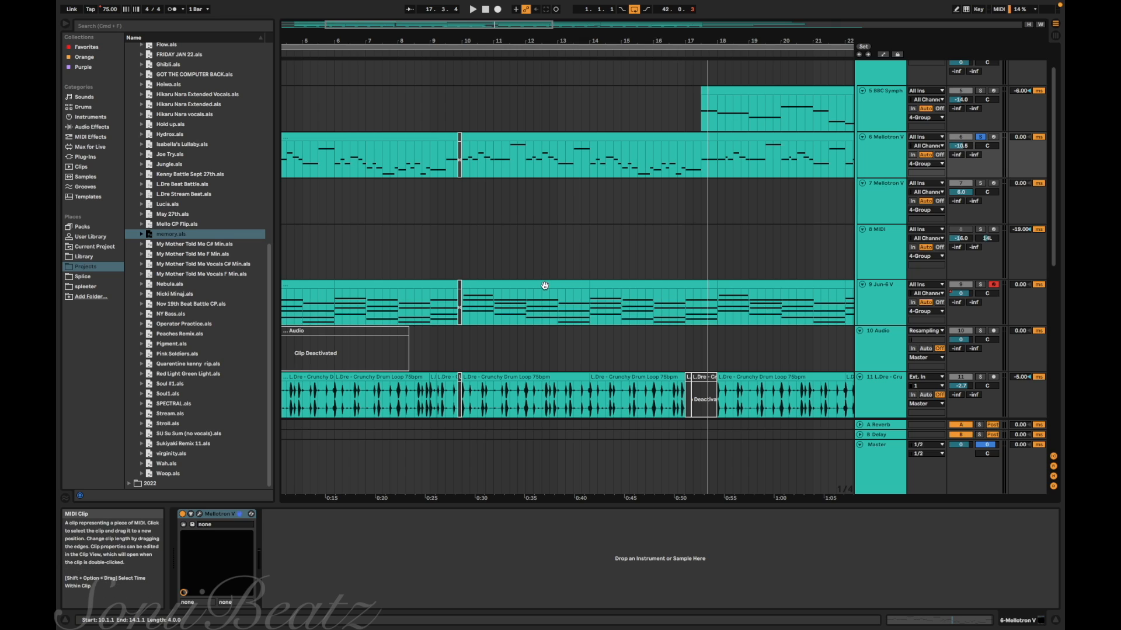
scroll(545, 285, left, 4)
scroll(544, 286, up, 1)
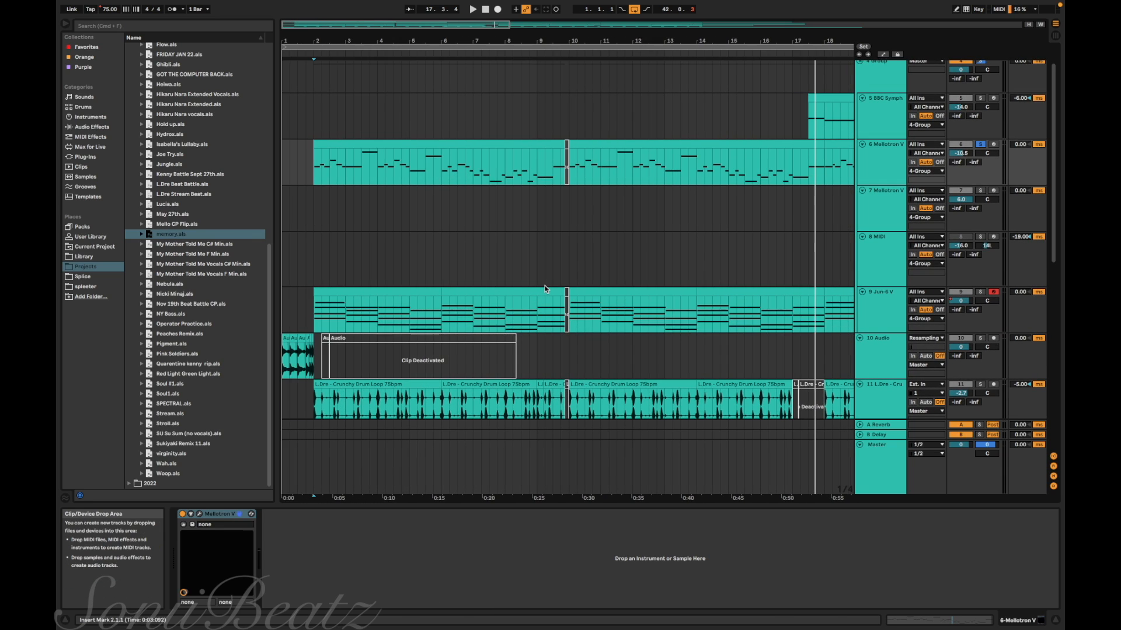
double_click(441, 152)
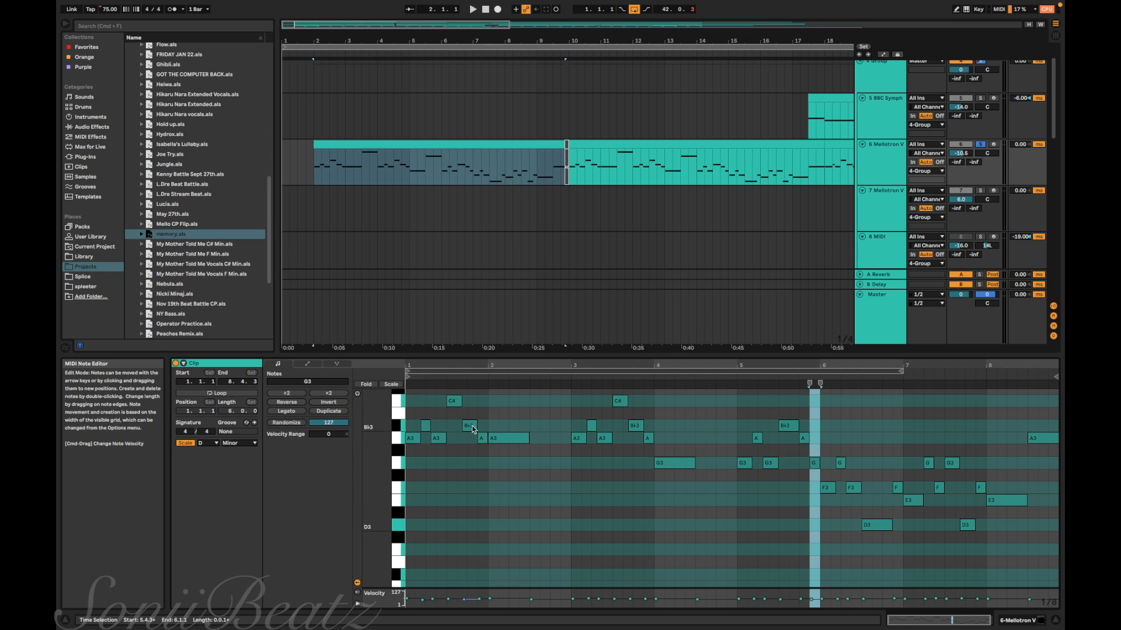
Examine the melody notes of the Mellotron V clip, including their pitches and rhythm.
scroll(560, 443, up, 3)
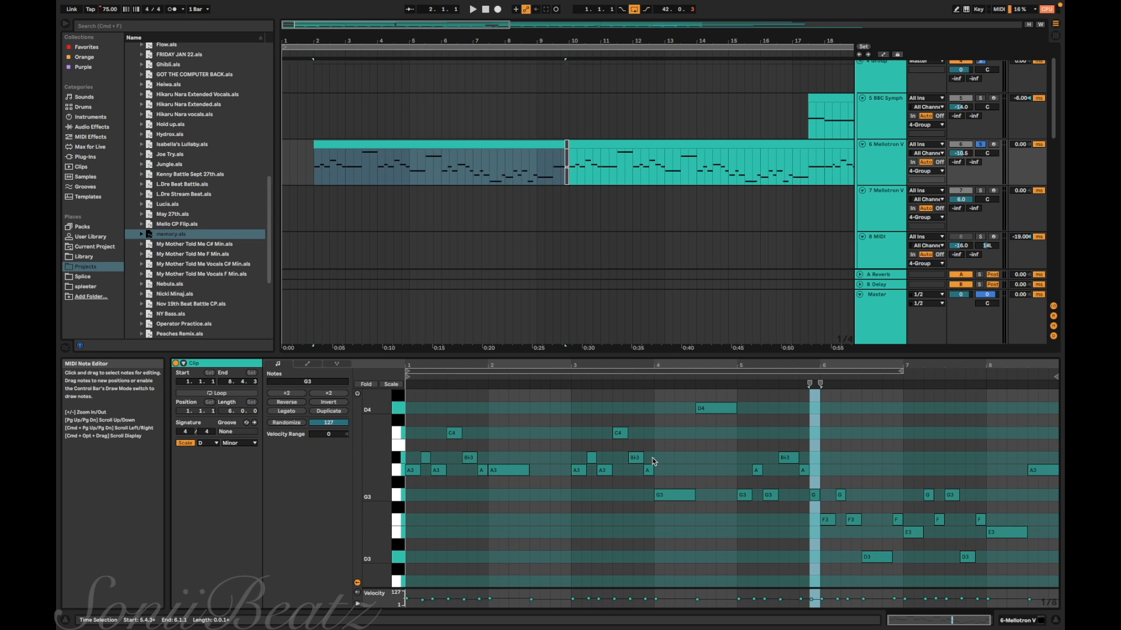
scroll(652, 462, down, 1)
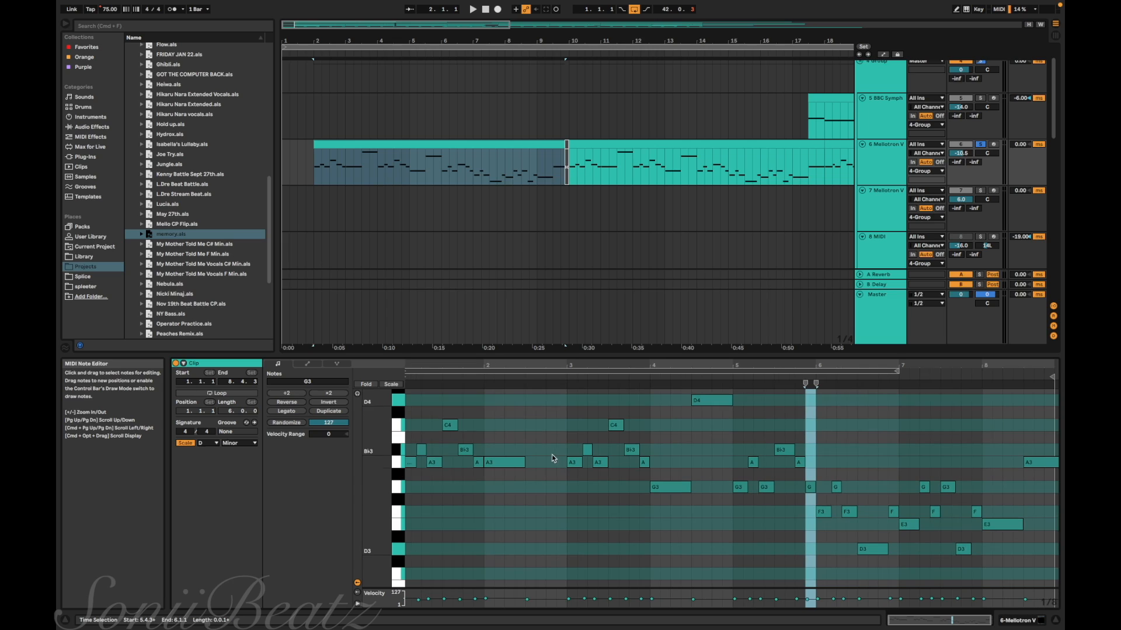
scroll(560, 459, down, 1)
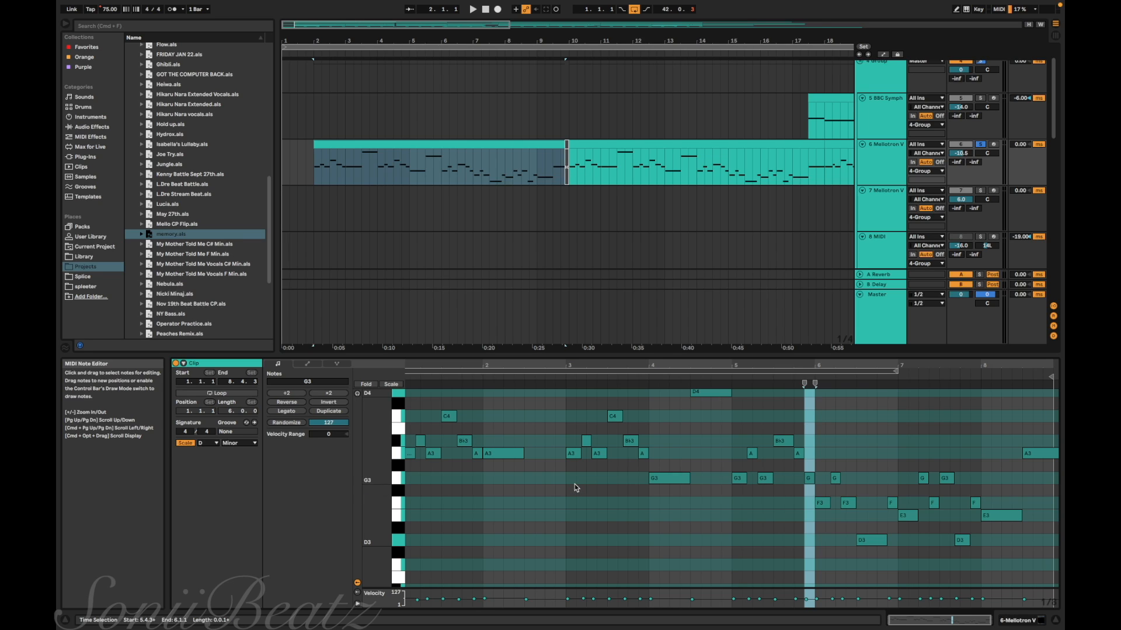
scroll(570, 477, up, 3)
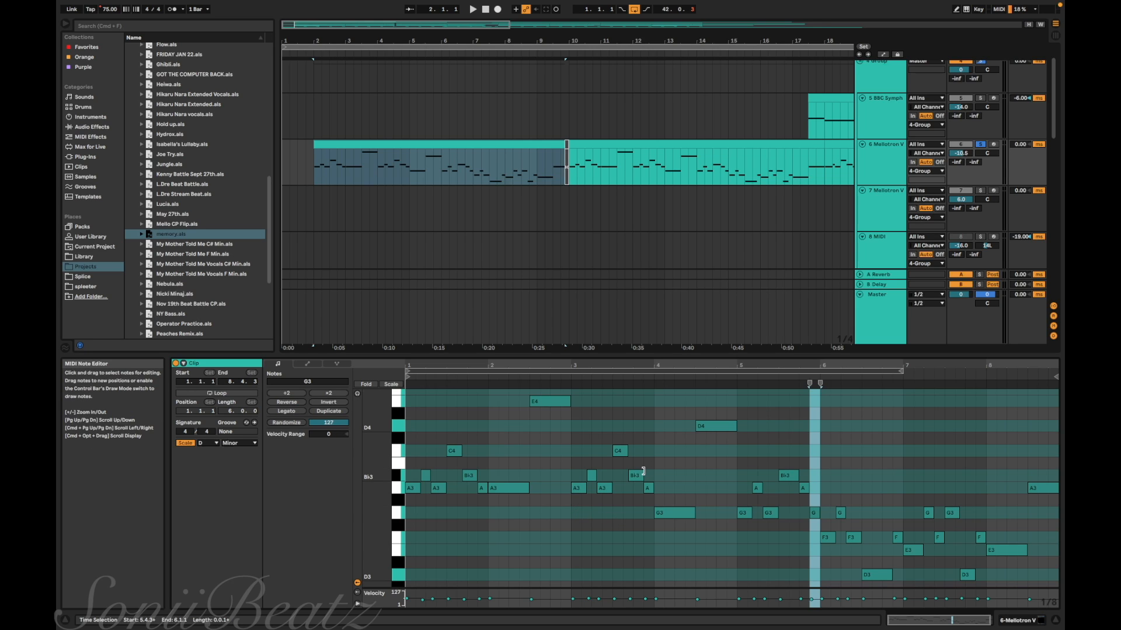
scroll(590, 415, down, 1)
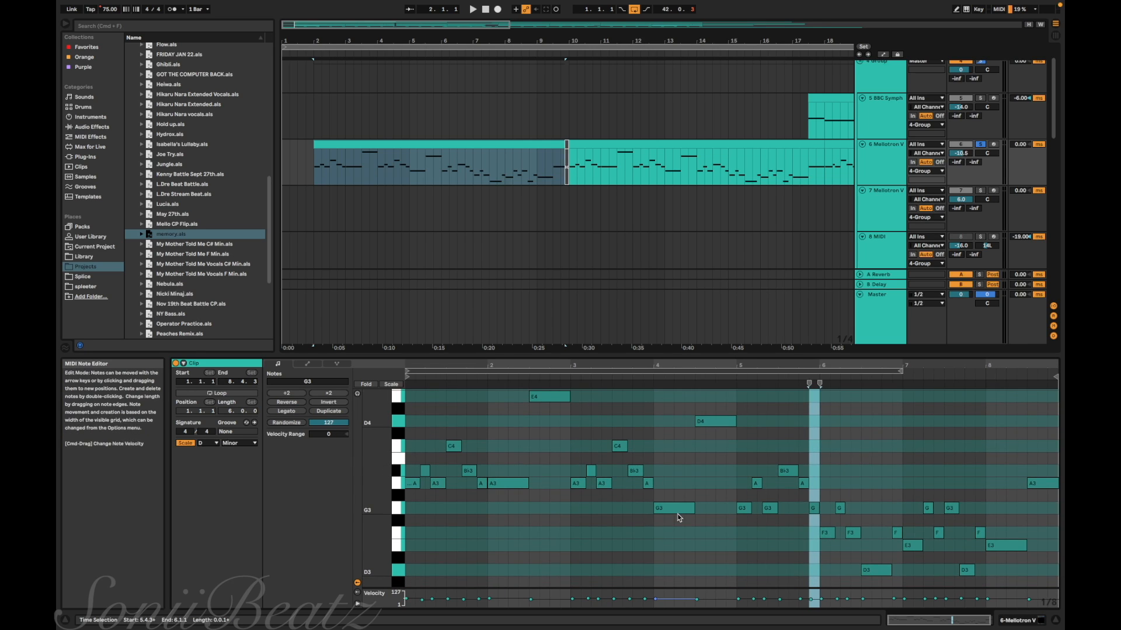
scroll(678, 514, down, 2)
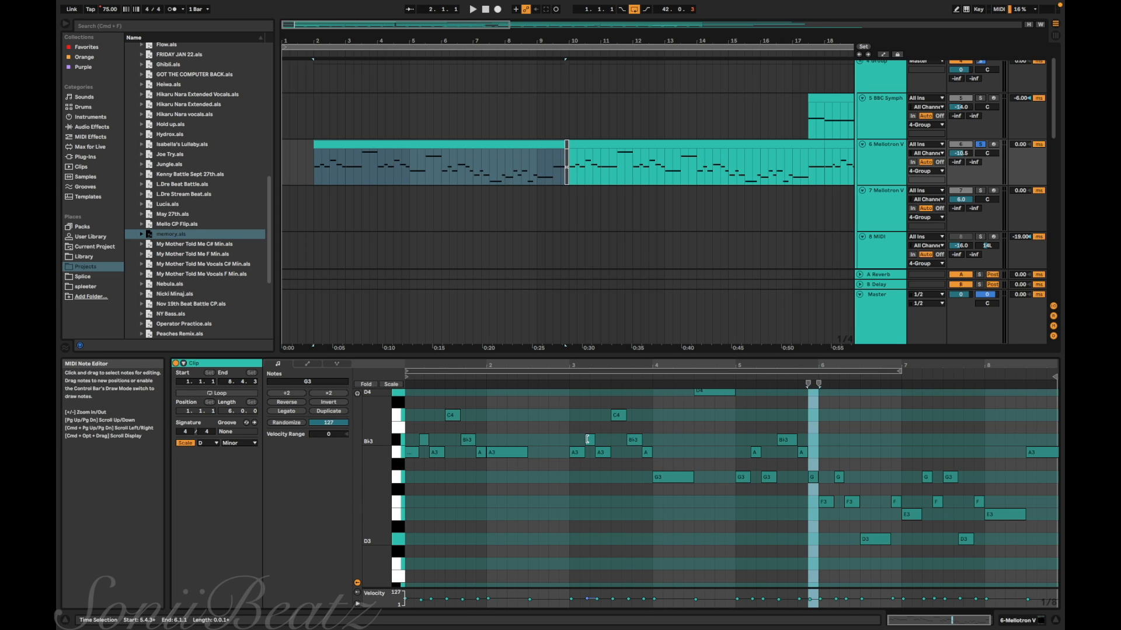
scroll(581, 420, down, 1)
scroll(579, 418, up, 2)
scroll(578, 418, down, 2)
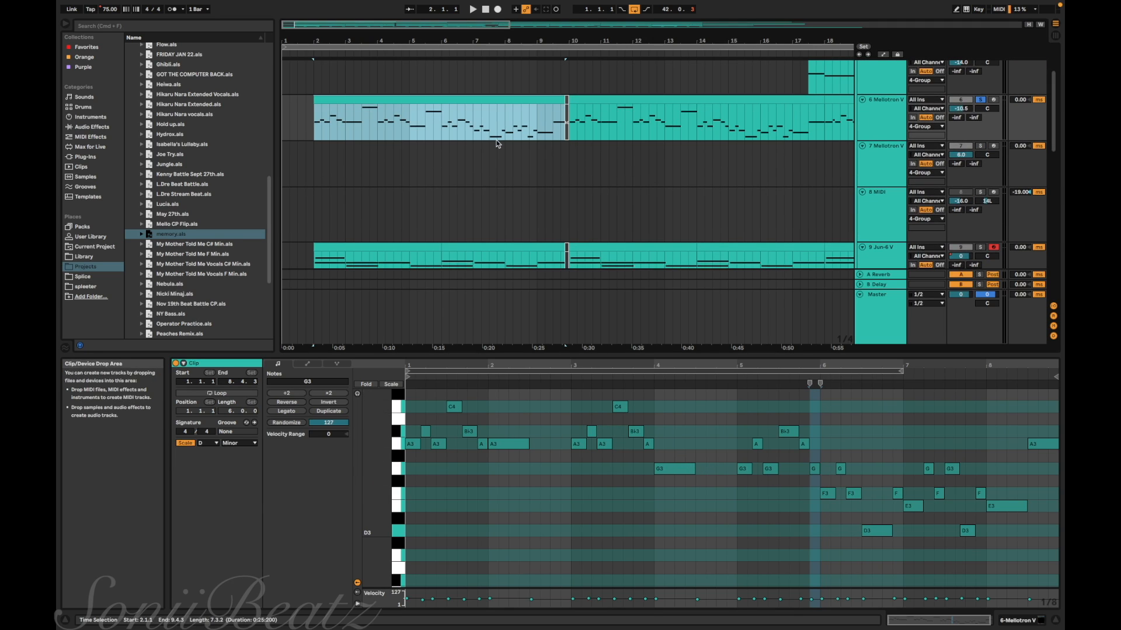
Solo the BBC Symphony Orchestra track alongside Mellotron V and play from bar 16 to hear the countermelody.
scroll(498, 144, down, 1)
scroll(497, 144, down, 2)
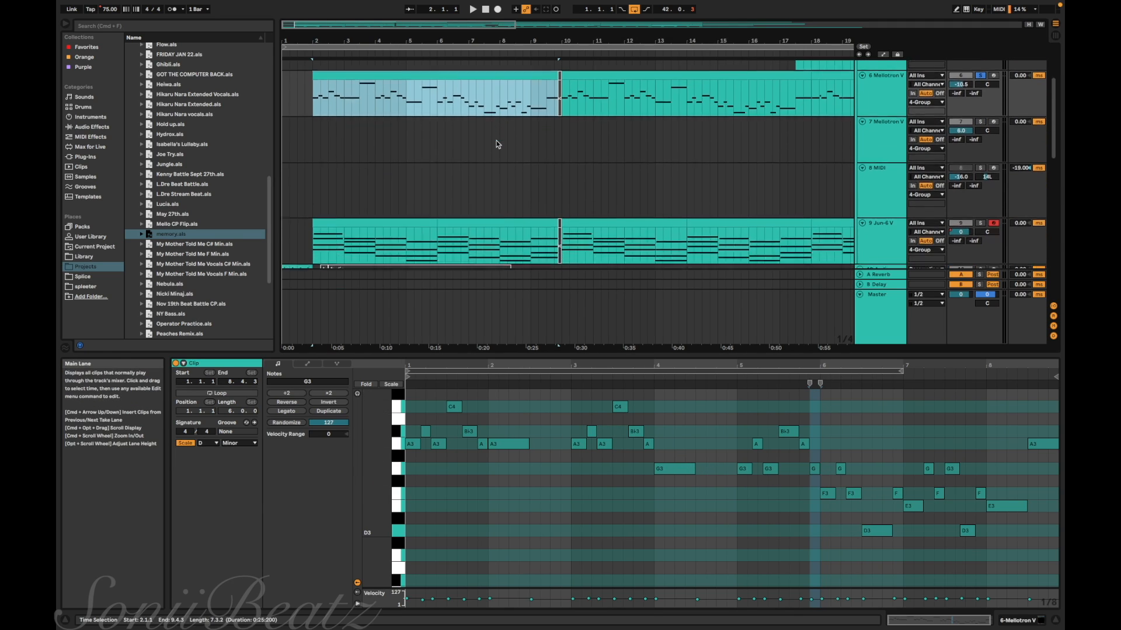
scroll(497, 144, down, 2)
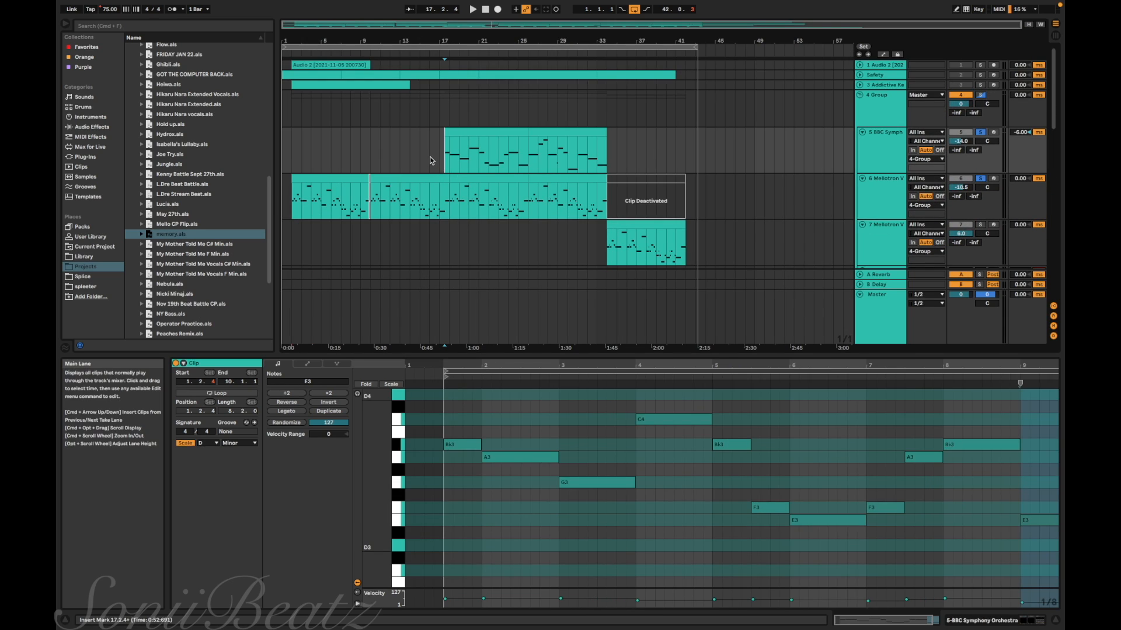
click(431, 160)
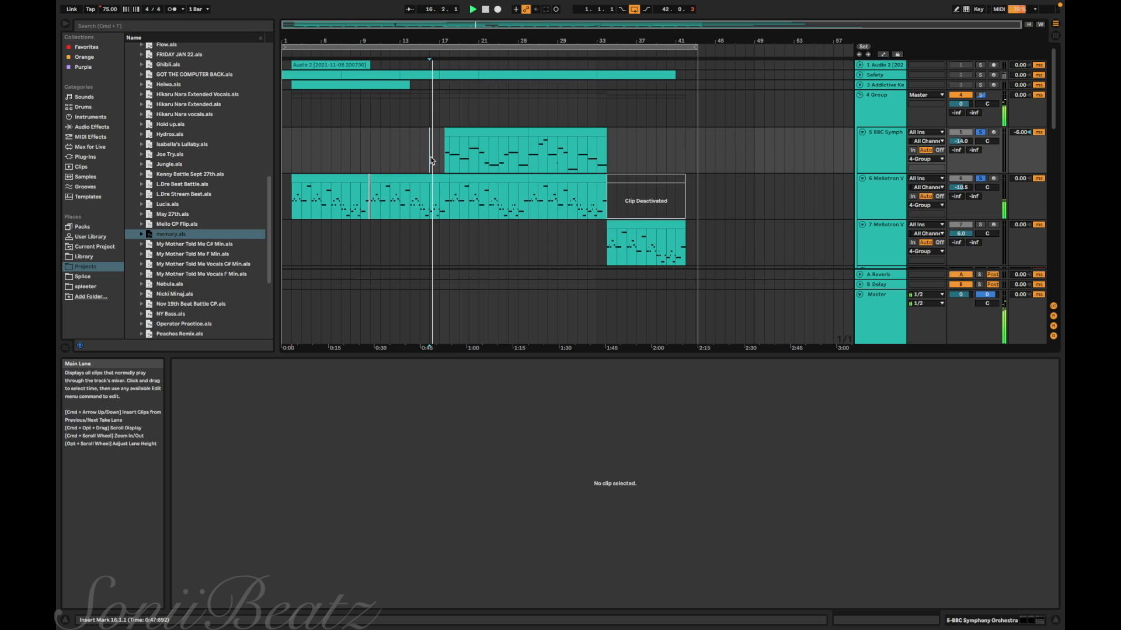
scroll(430, 161, up, 5)
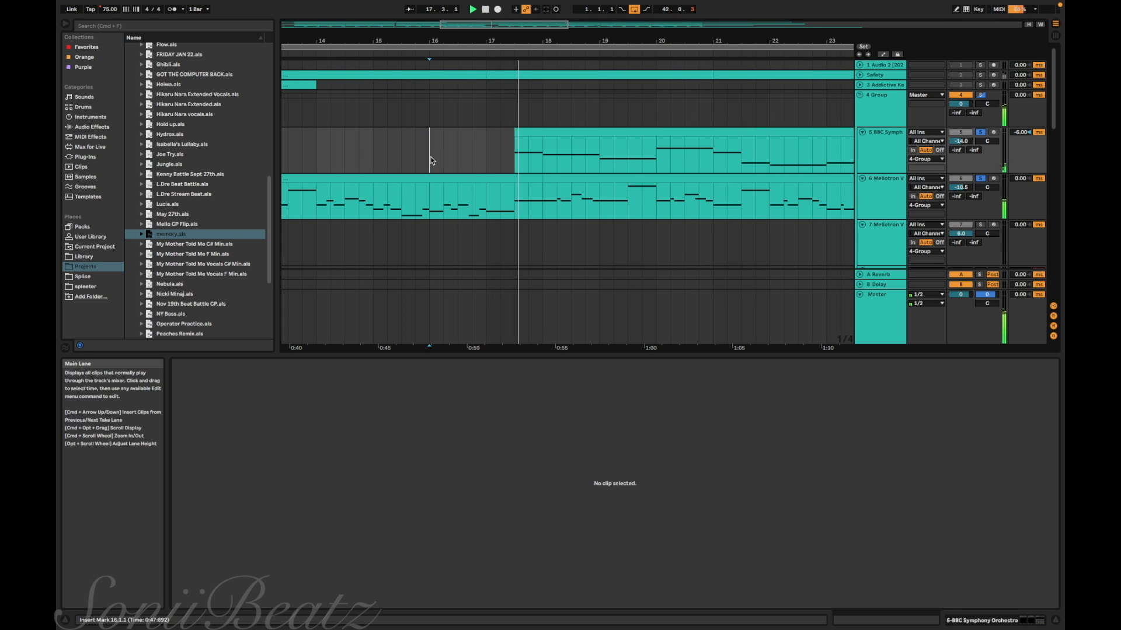
scroll(431, 161, right, 10)
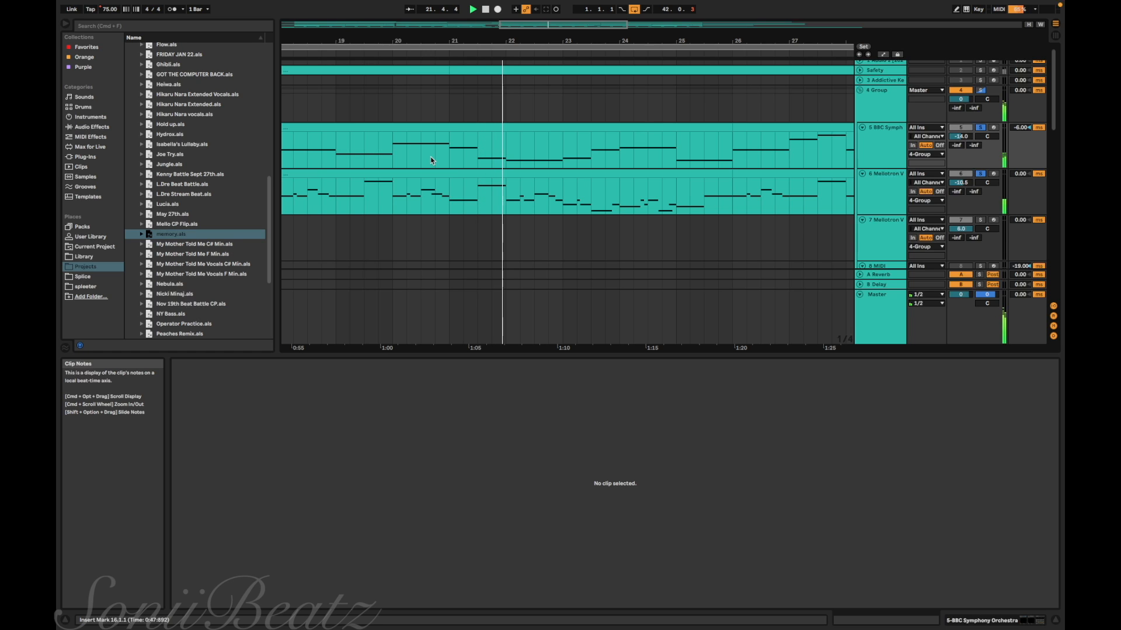
scroll(430, 161, down, 2)
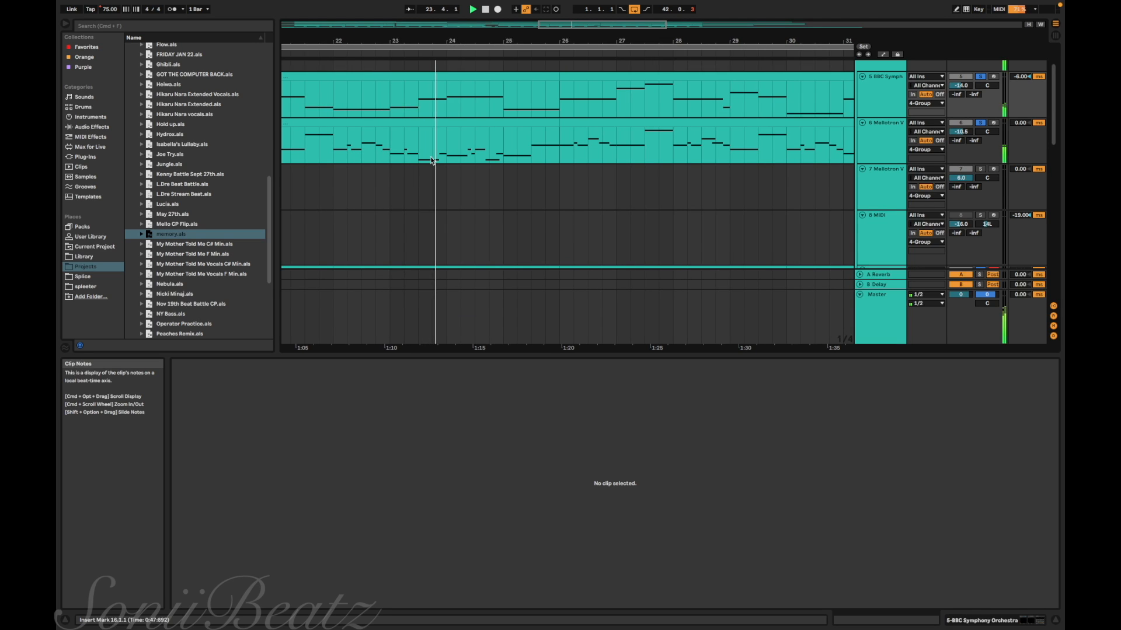
scroll(432, 160, down, 5)
scroll(432, 160, down, 5)
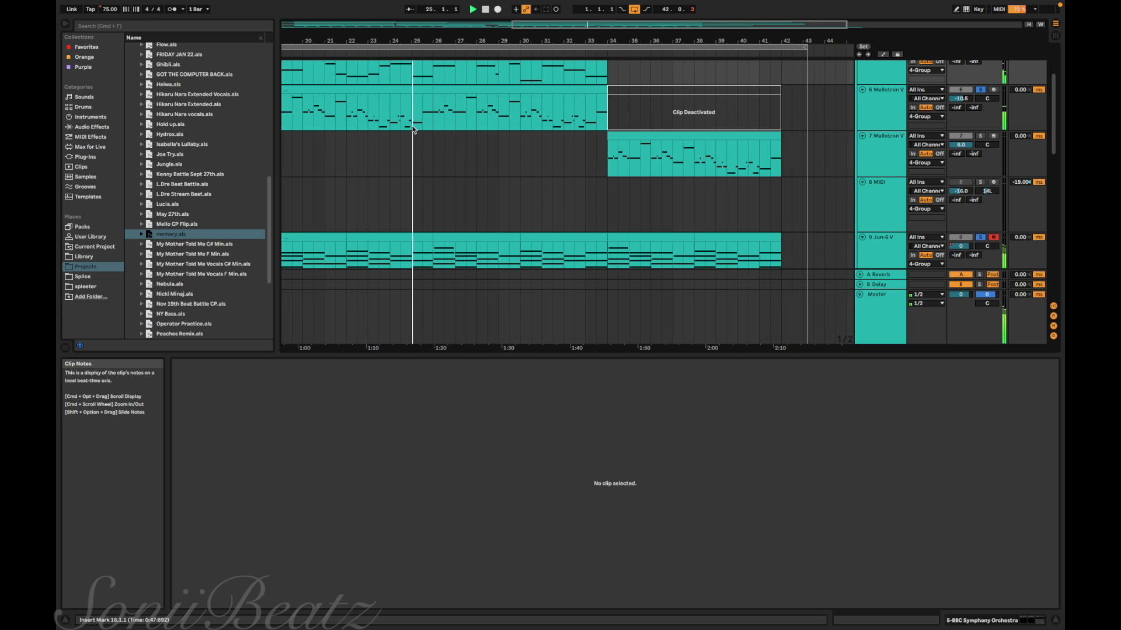
scroll(412, 129, up, 3)
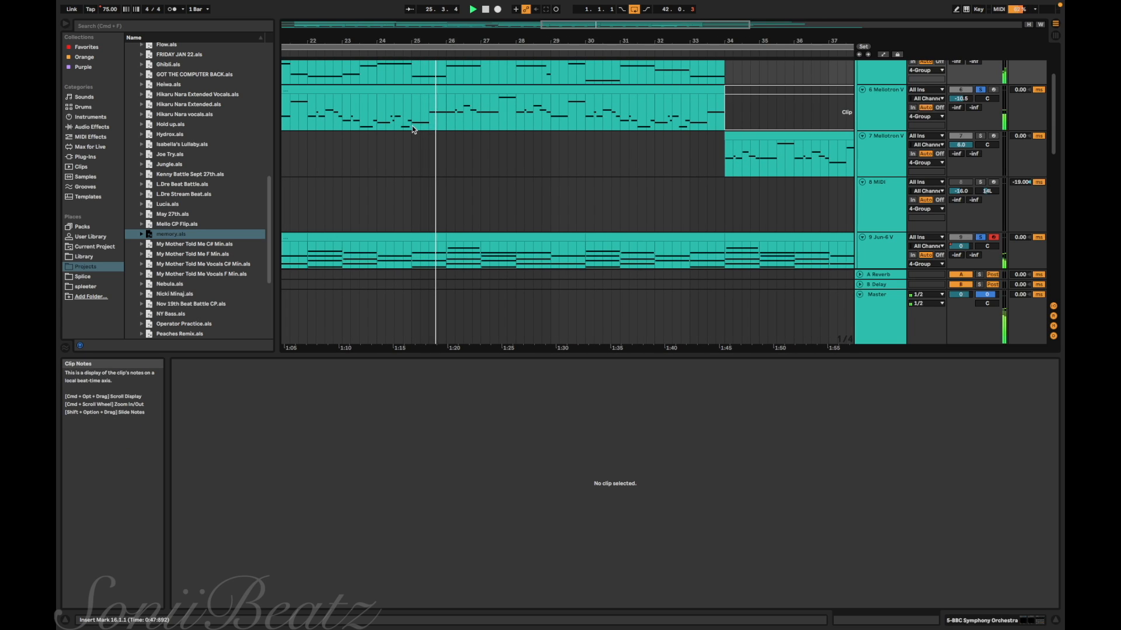
Show the device chain of track 12, Sonii Bass 1, in the arrangement.
scroll(413, 131, down, 8)
scroll(415, 134, down, 3)
scroll(414, 133, up, 5)
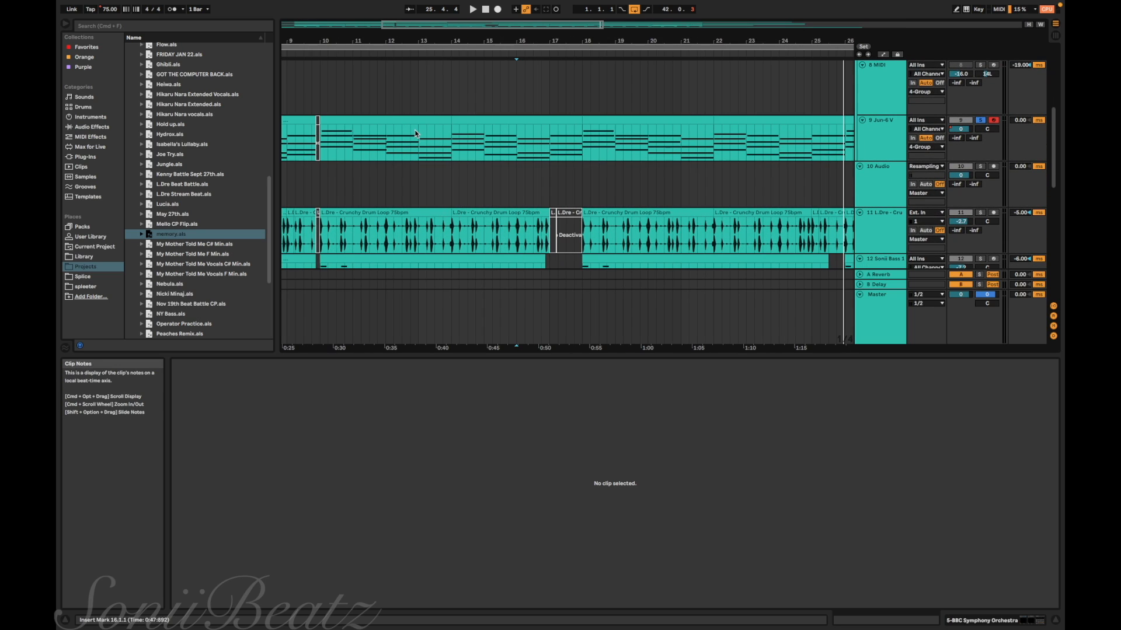
scroll(415, 123, down, 3)
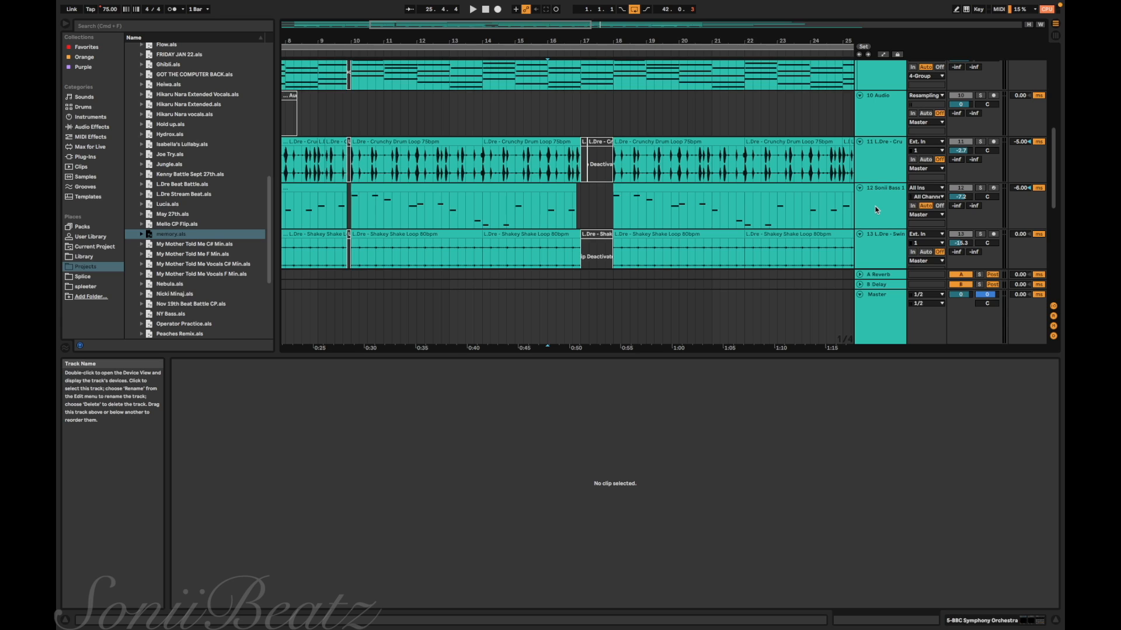
double_click(876, 210)
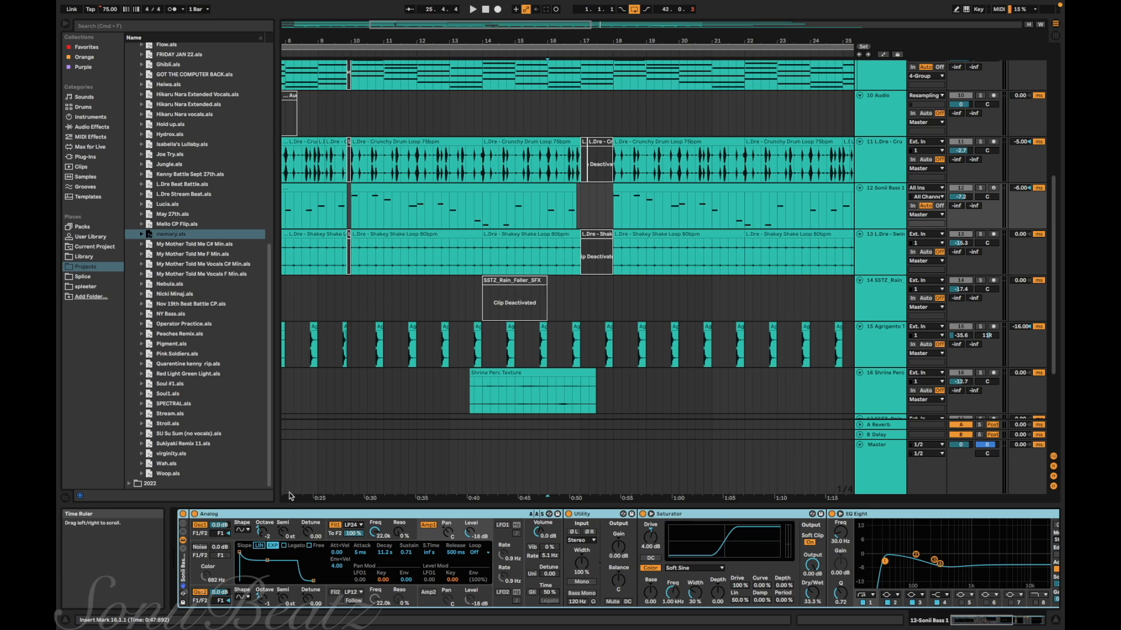
Show the built-in instruments in the browser and examine the bass track's Saturator, EQ Eight, RC-20 and Compressor effects.
click(122, 118)
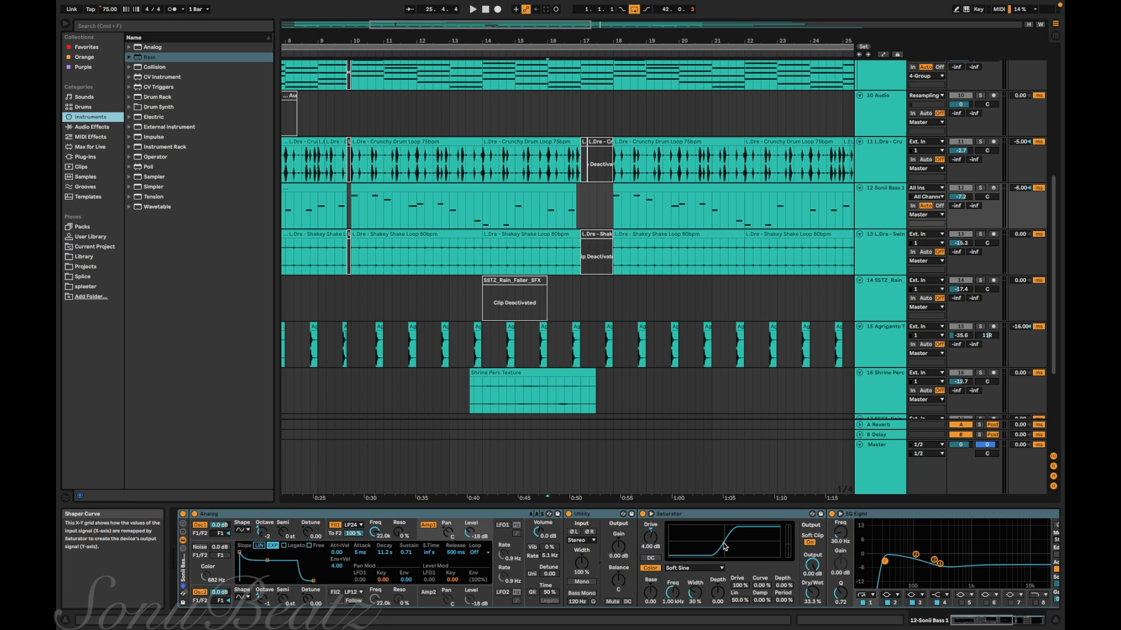
scroll(472, 554, right, 2)
scroll(472, 555, right, 10)
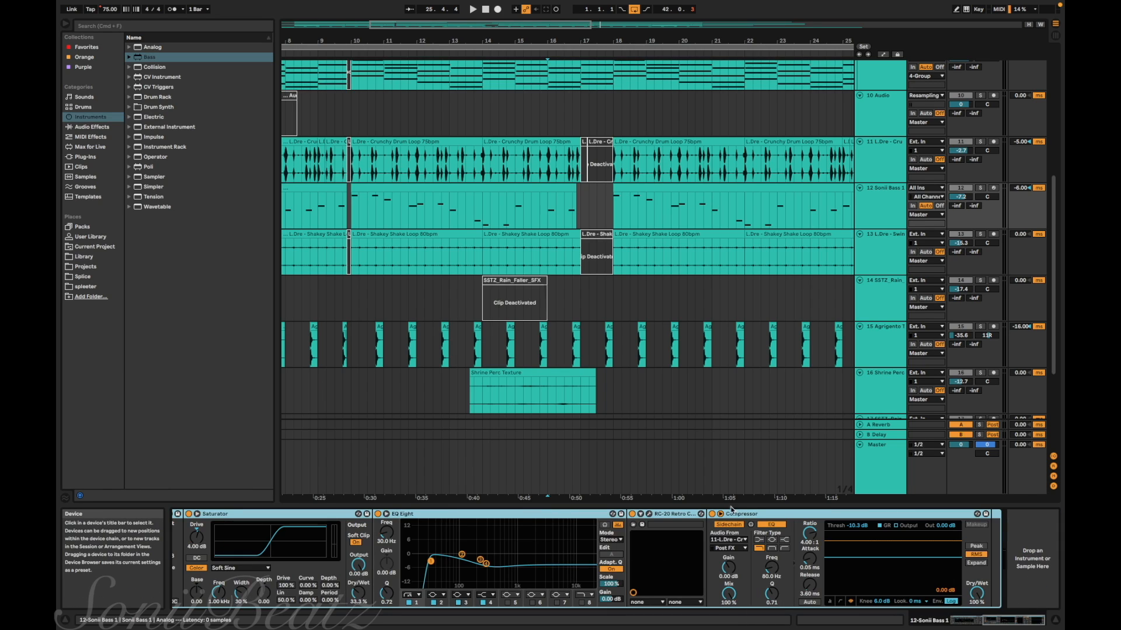
scroll(514, 224, left, 5)
Solo track 12, Sonii Bass 1, play the bassline from bar 10, and stop playback.
click(476, 215)
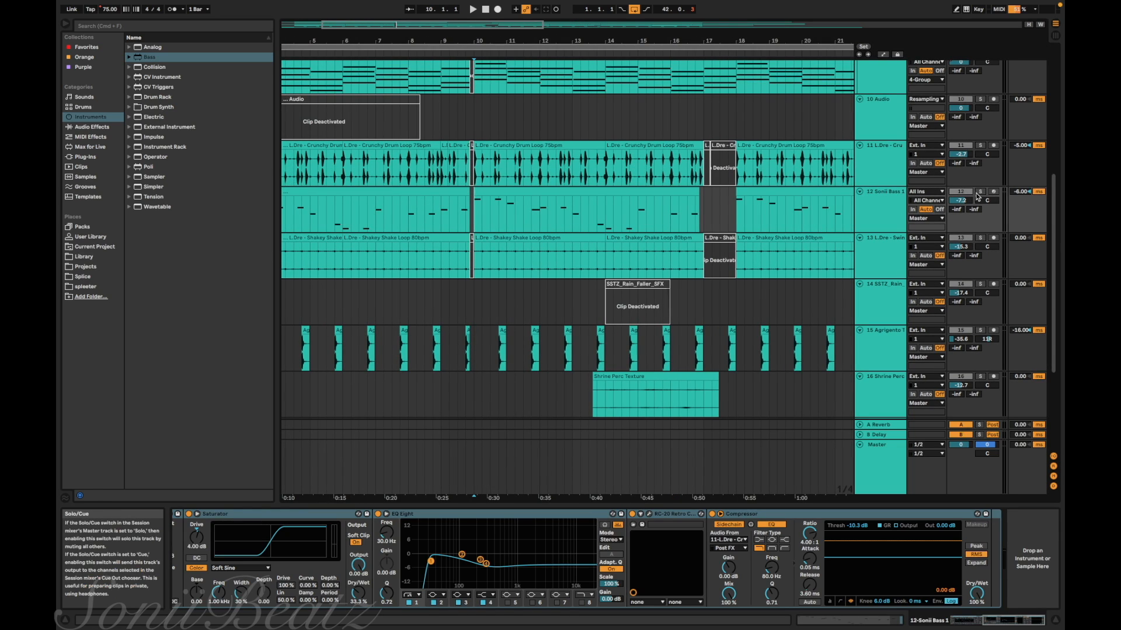
key(space)
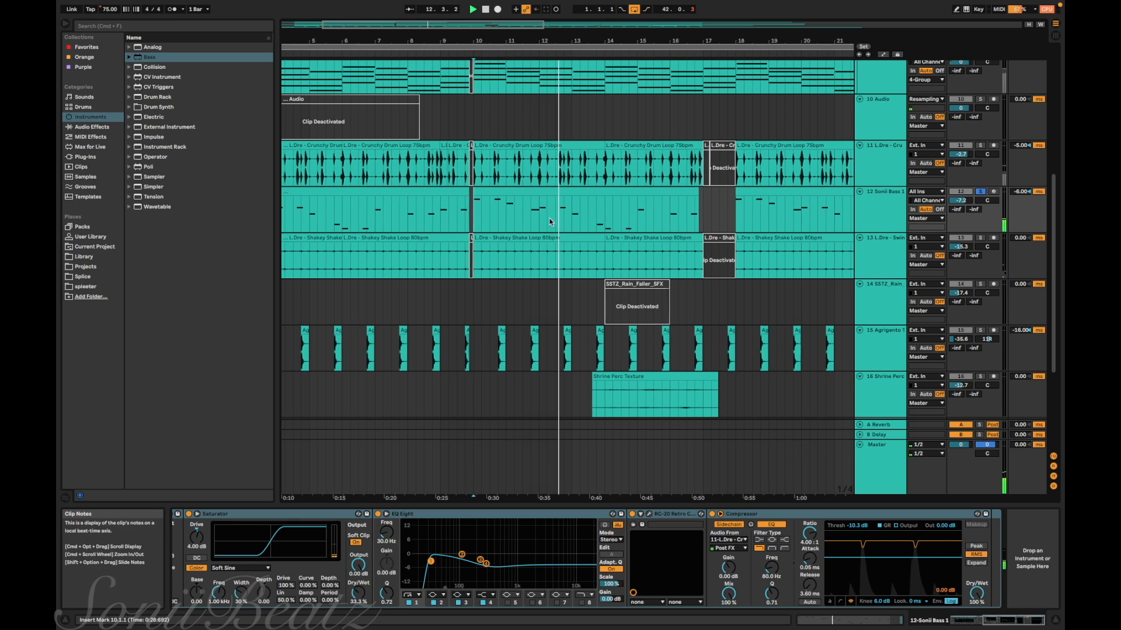
scroll(537, 231, right, 3)
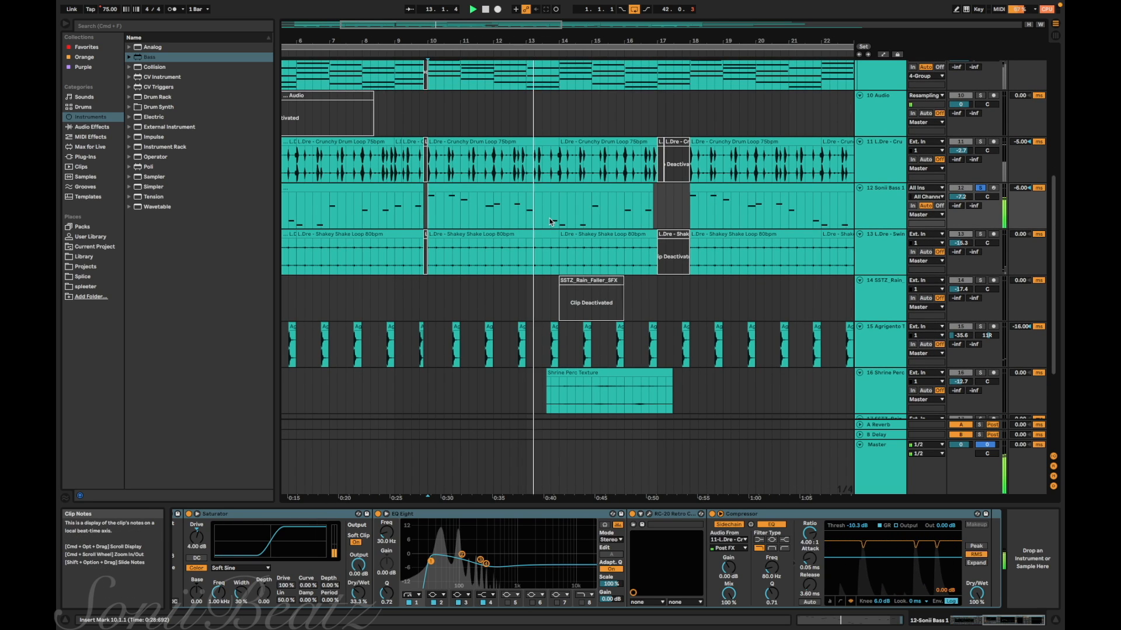
scroll(550, 222, right, 5)
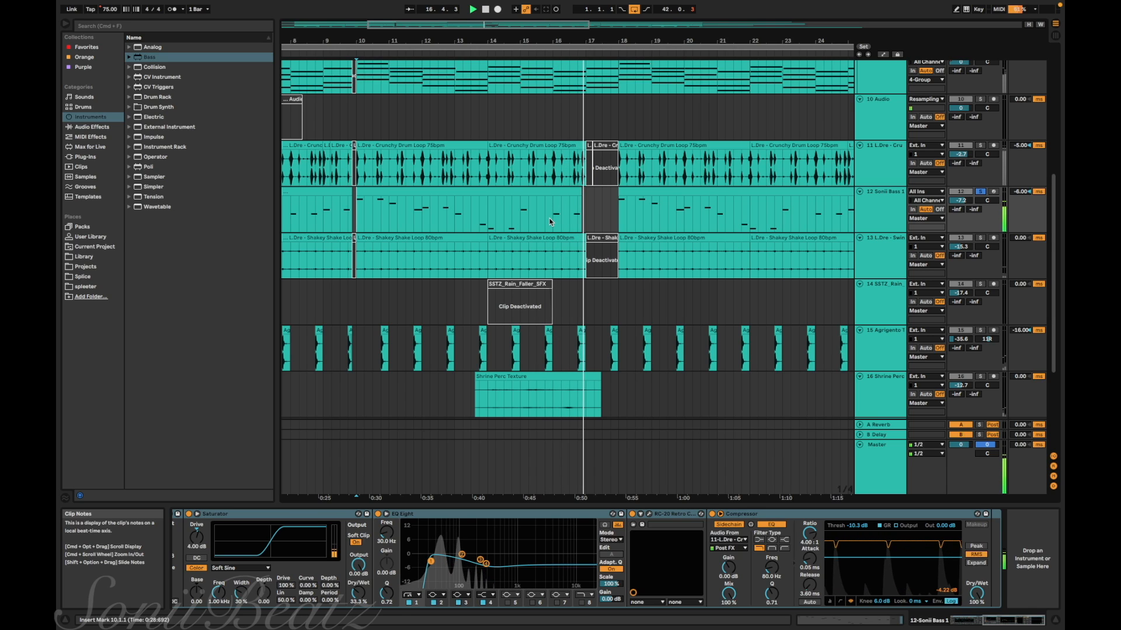
scroll(286, 565, left, 10)
key(space)
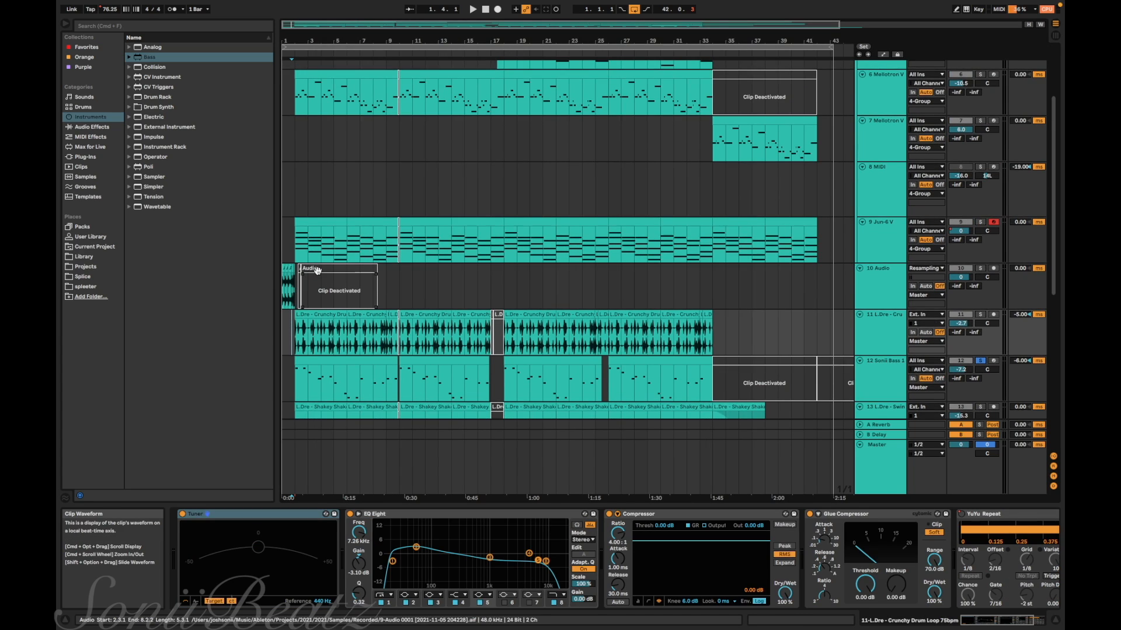
Solo track 11, the L.Dre Crunchy Drum Loop, in place of the bass and play it from bar 2.
scroll(317, 269, down, 6)
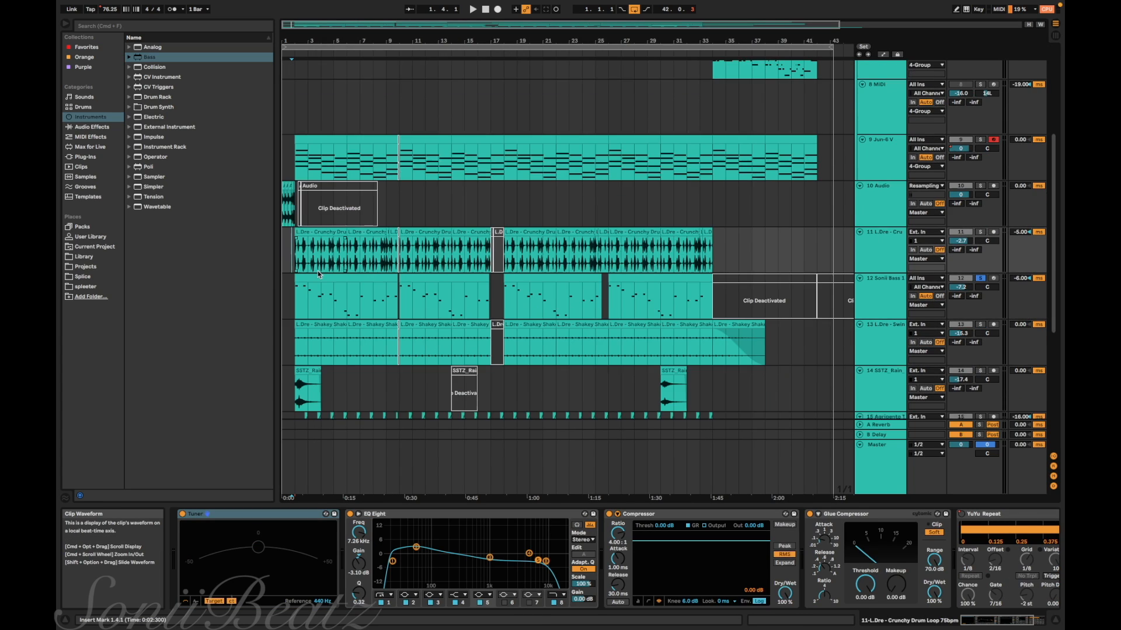
scroll(315, 270, up, 2)
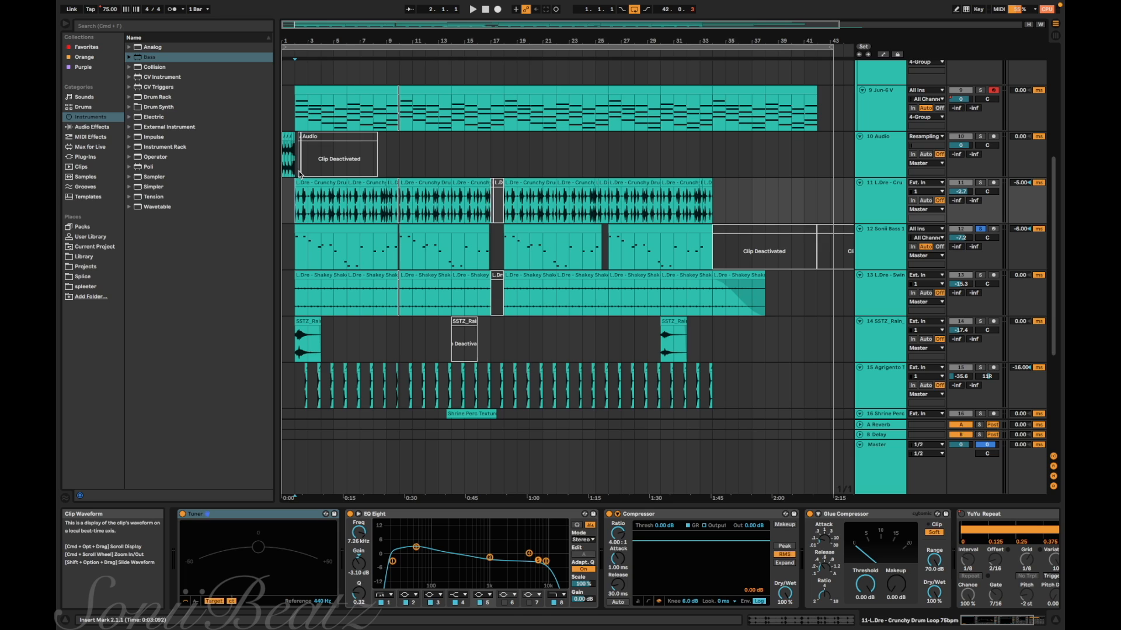
scroll(299, 173, up, 5)
scroll(288, 133, up, 5)
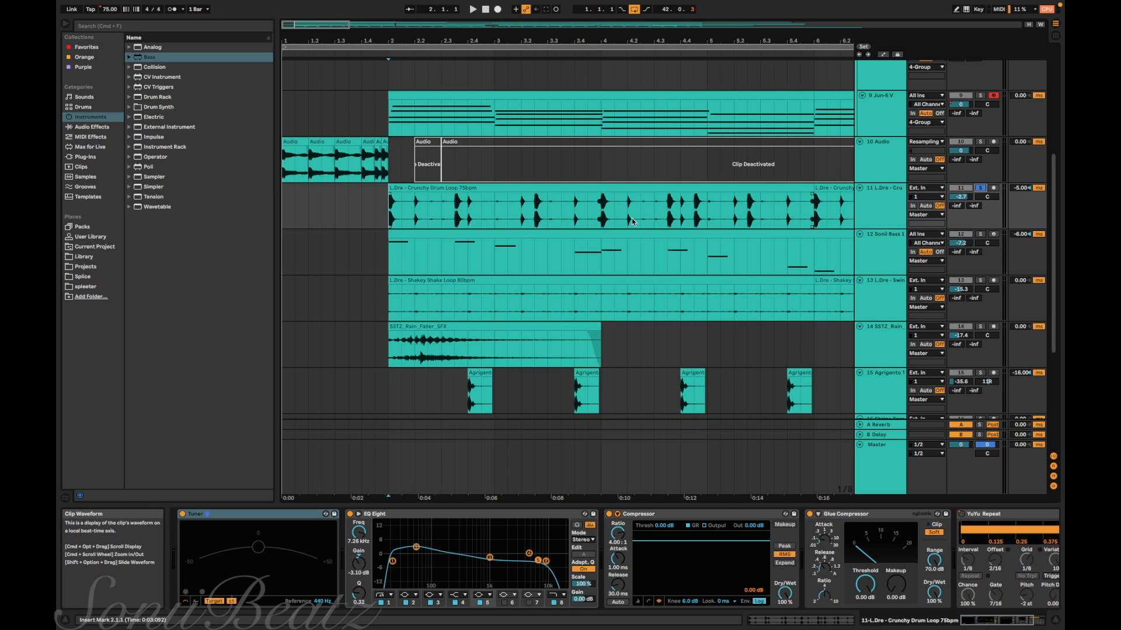
key(space)
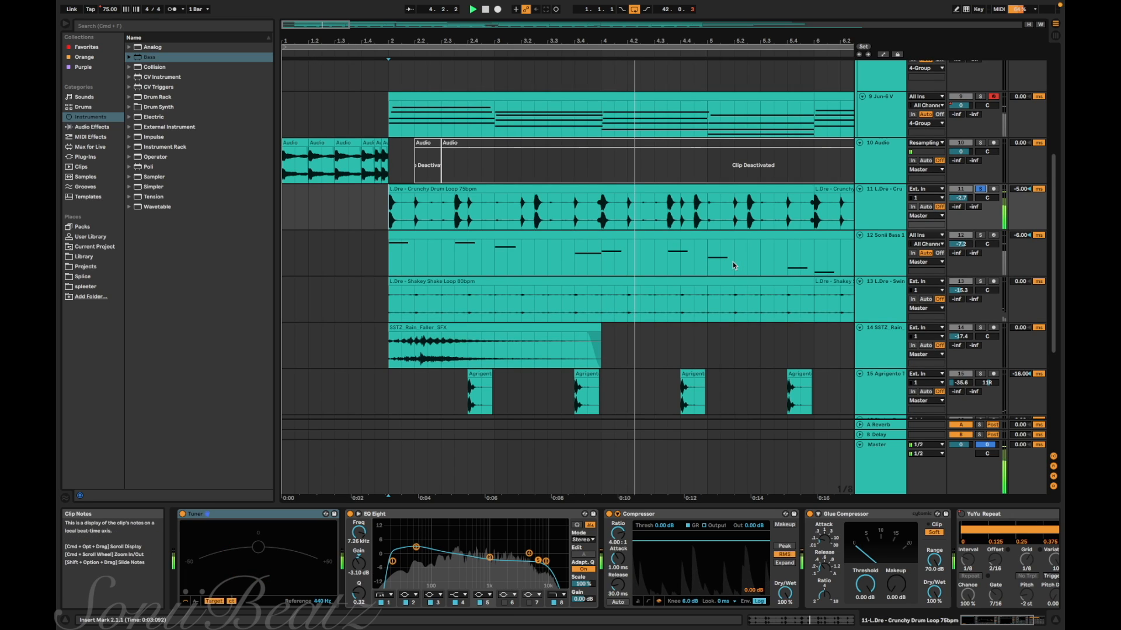
scroll(733, 266, down, 5)
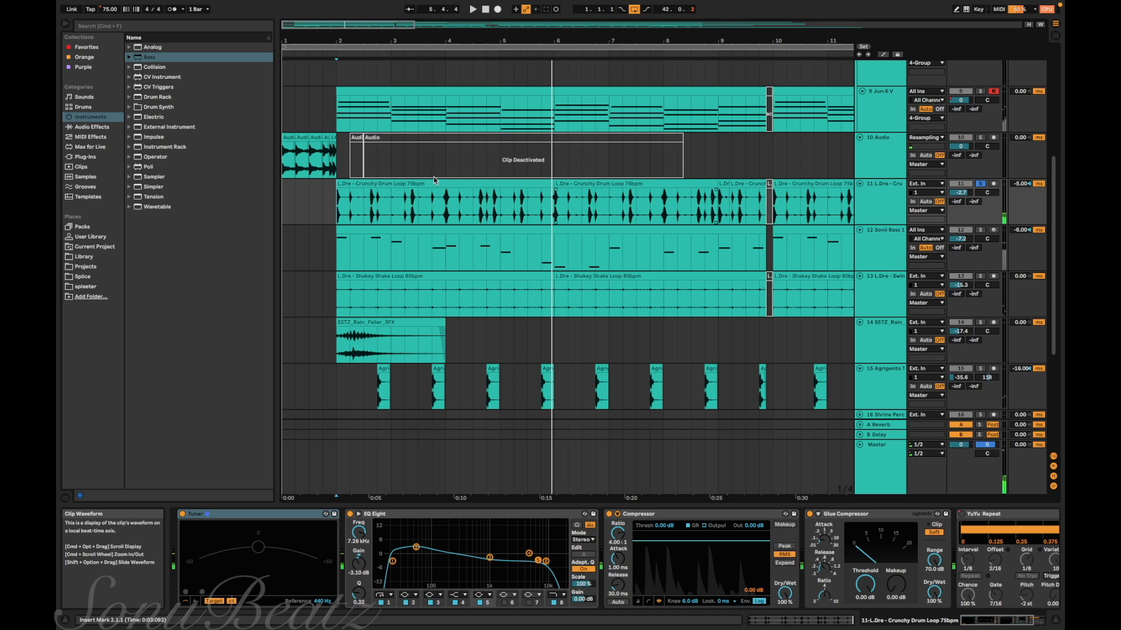
Play the soloed drum loop from 8.4 to hear the chopped section before bar 10, then look over its remaining clips.
scroll(421, 192, right, 5)
click(509, 198)
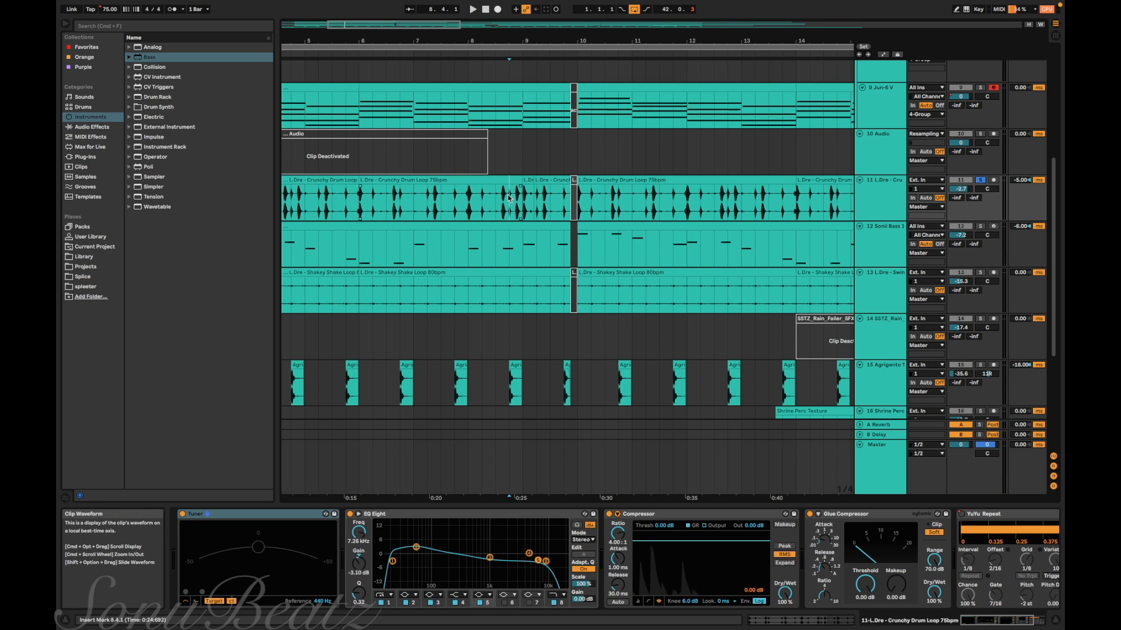
key(space)
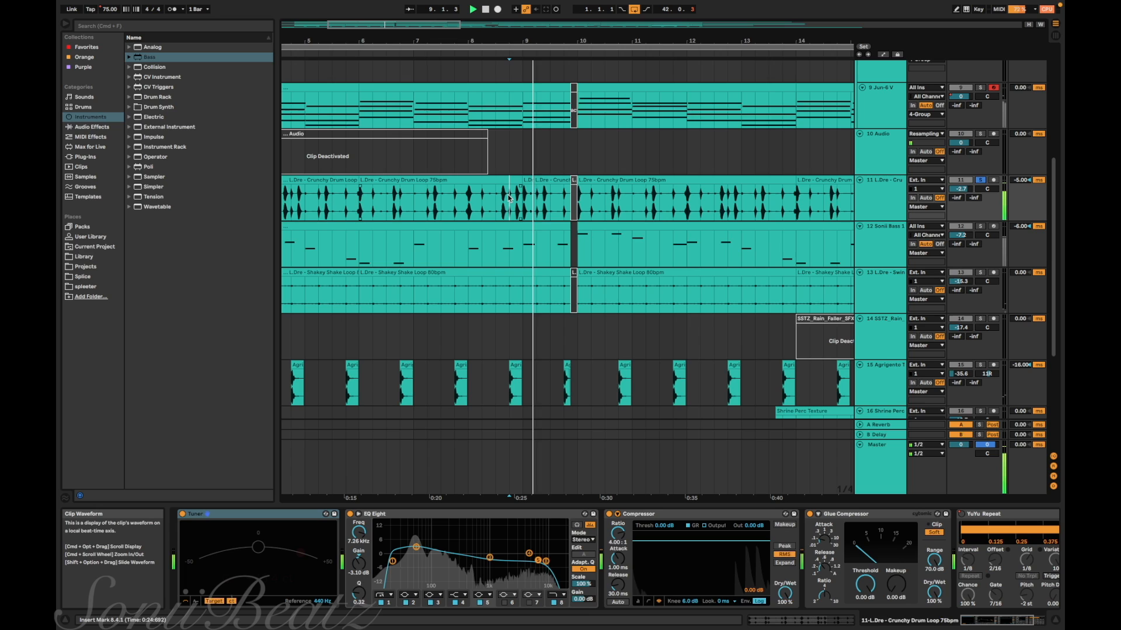
scroll(829, 231, right, 10)
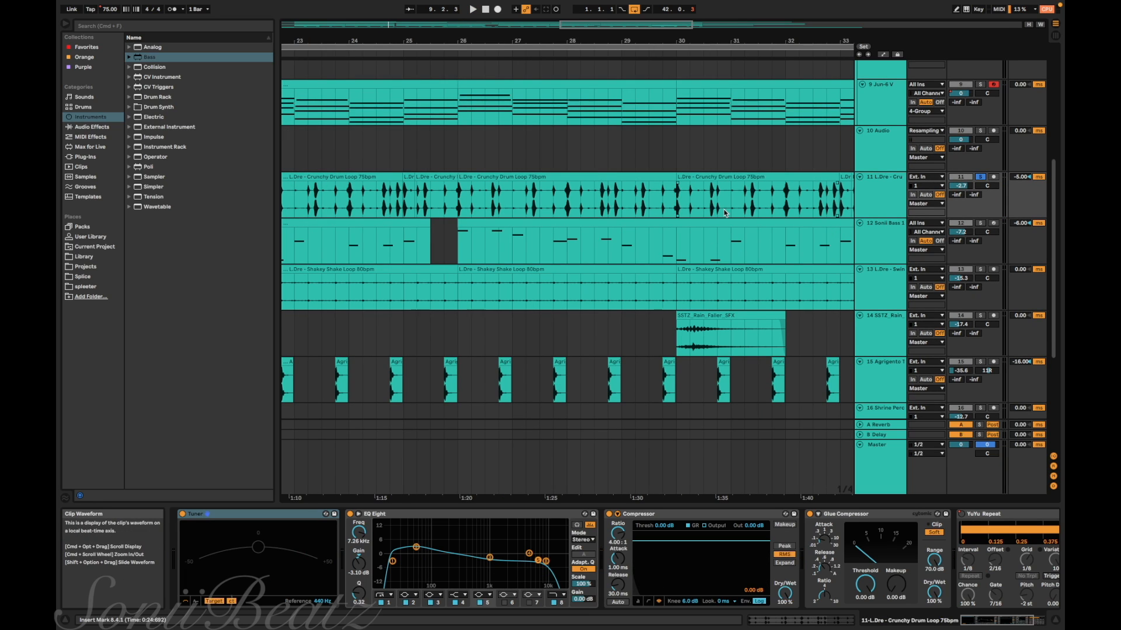
scroll(829, 231, right, 2)
scroll(828, 231, left, 15)
Solo track 13, the L.Dre Shakey Shake Loop, in place of the drums and play it from bar 2.
scroll(828, 231, down, 2)
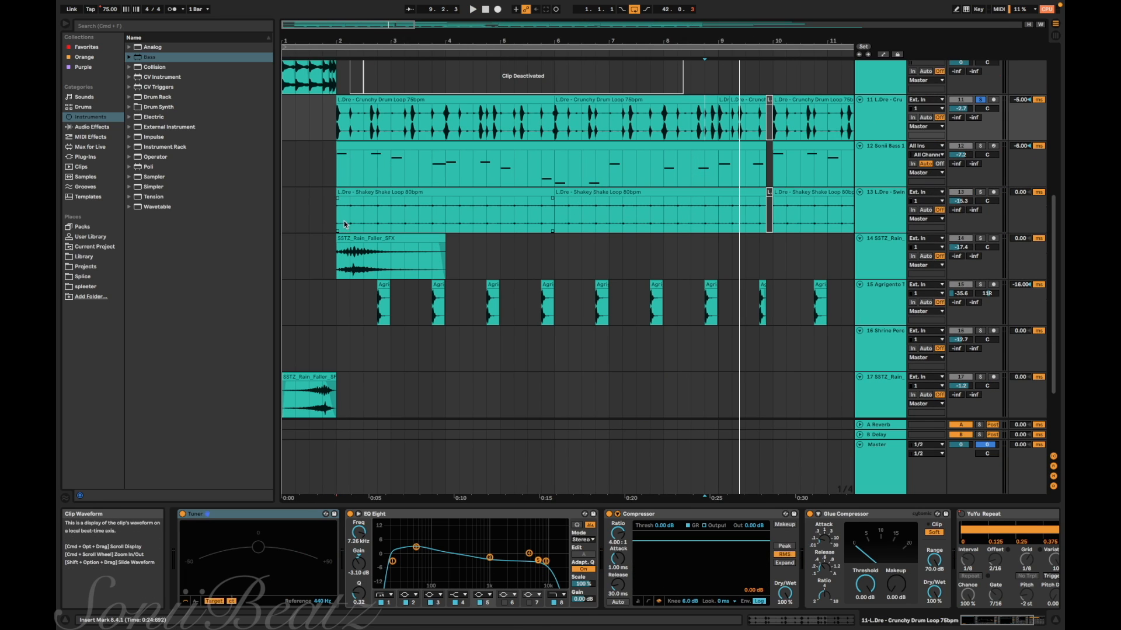
click(335, 216)
click(980, 192)
key(space)
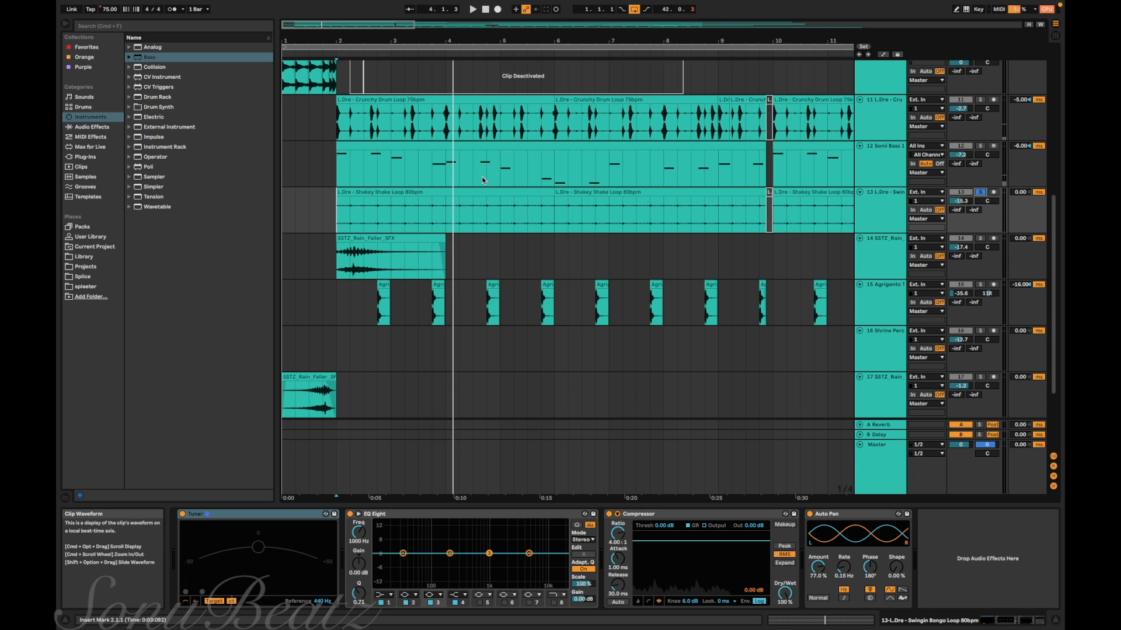
Solo track 14, SSTZ_Rain_Faller_SFX, play it from bar 2, and look over its placement in the arrangement.
click(384, 260)
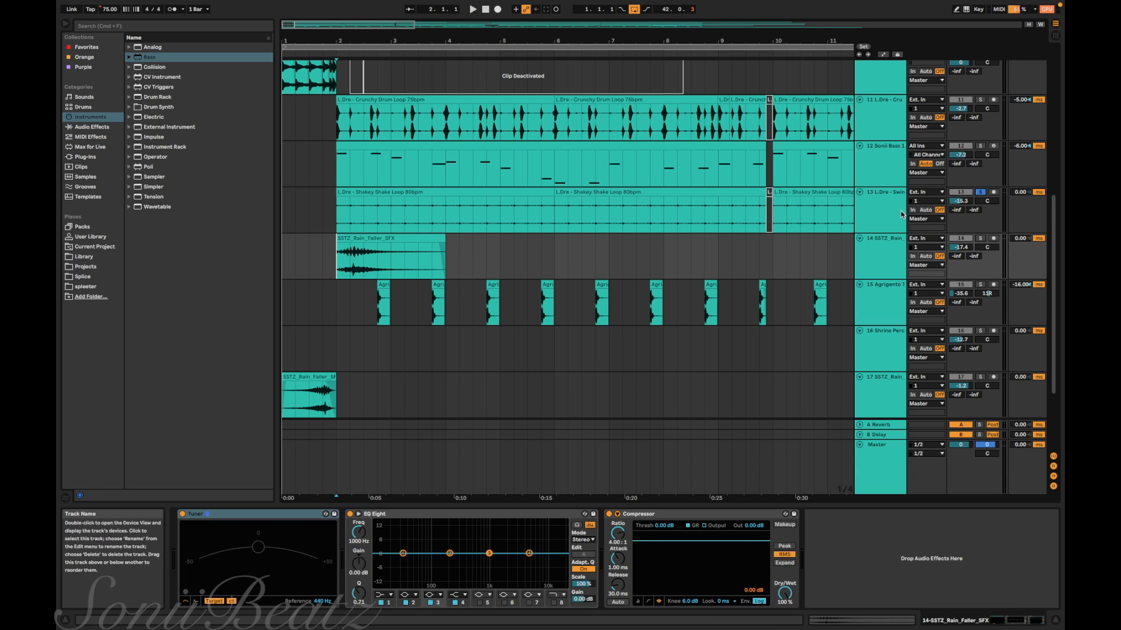
click(981, 238)
key(space)
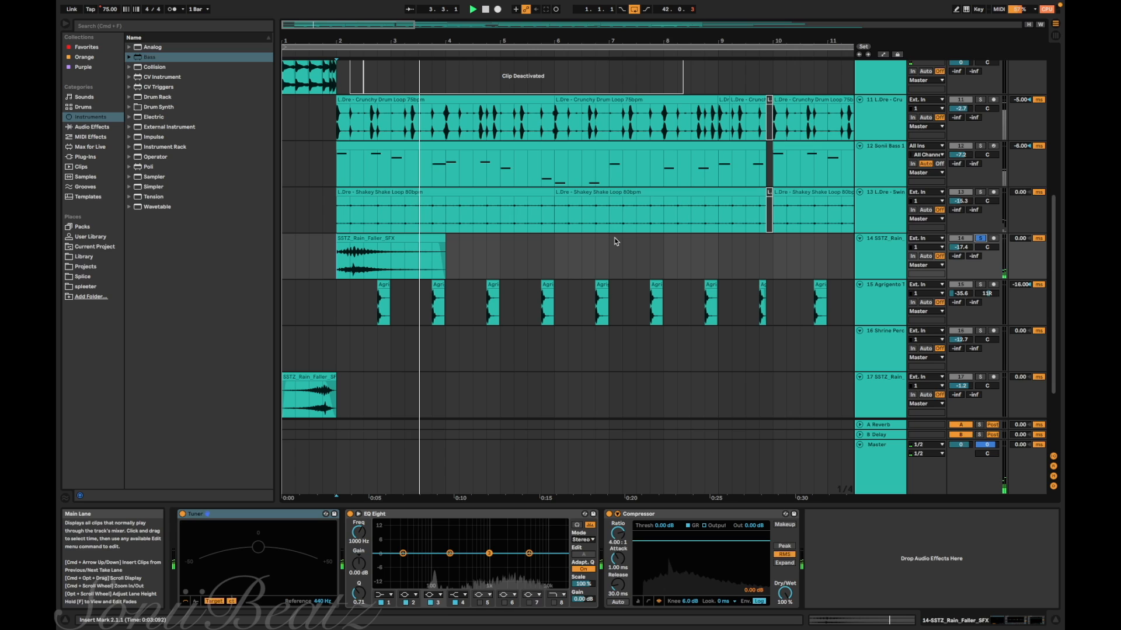
scroll(616, 241, right, 3)
scroll(616, 241, up, 1)
scroll(616, 241, right, 15)
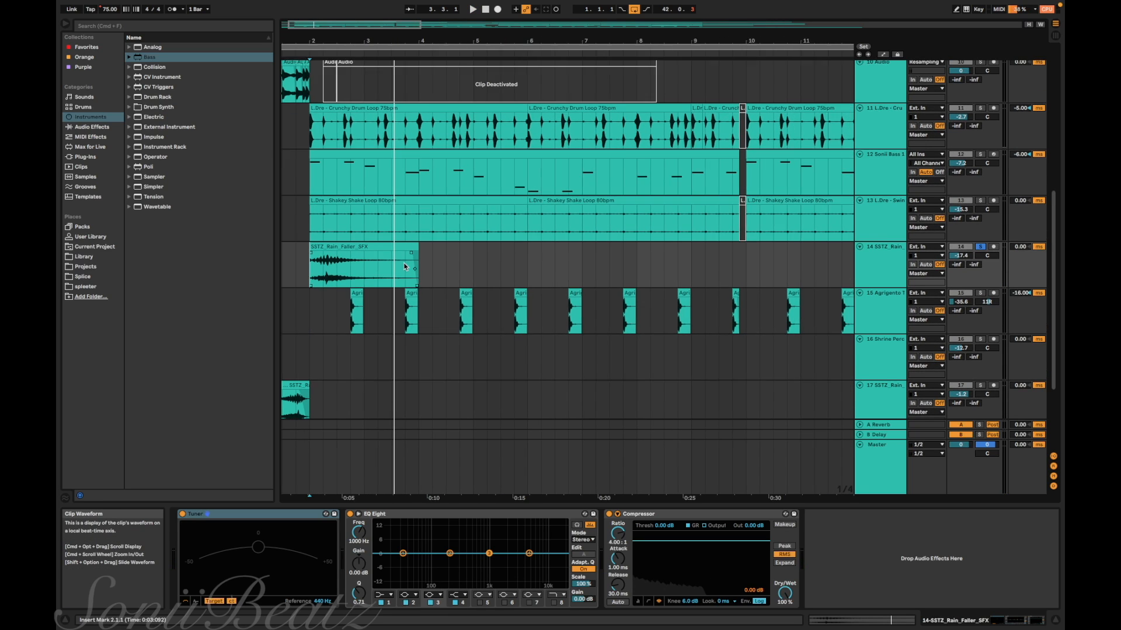
scroll(475, 255, left, 20)
scroll(475, 255, down, 1)
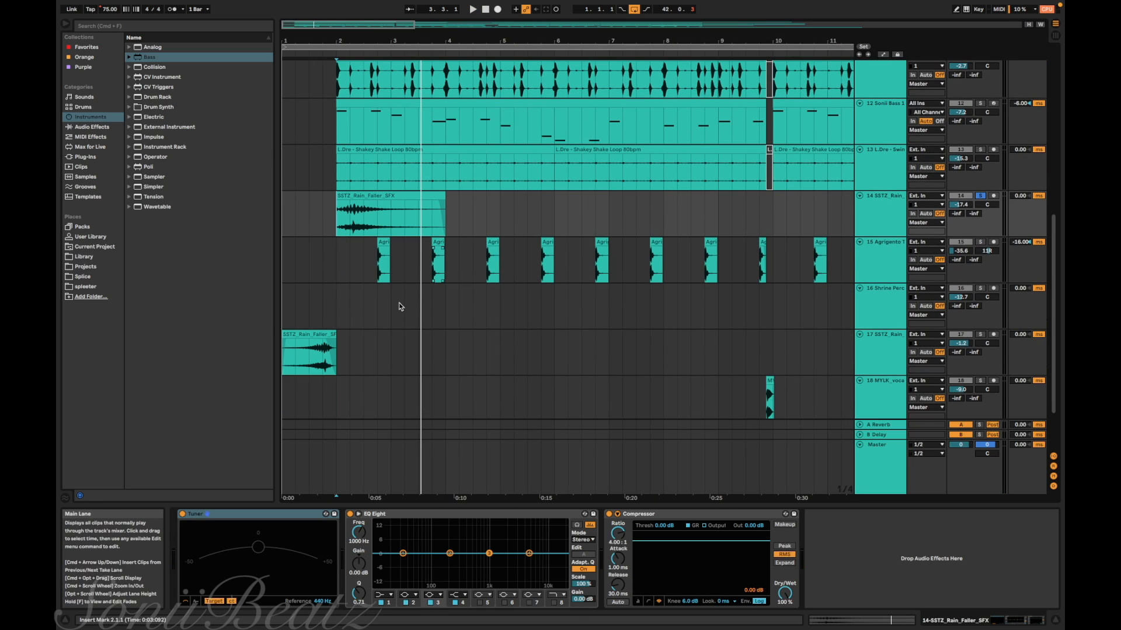
Solo track 15, Agrigento Tambo, in place of the rain effect and play it from 2.3.
scroll(343, 303, up, 1)
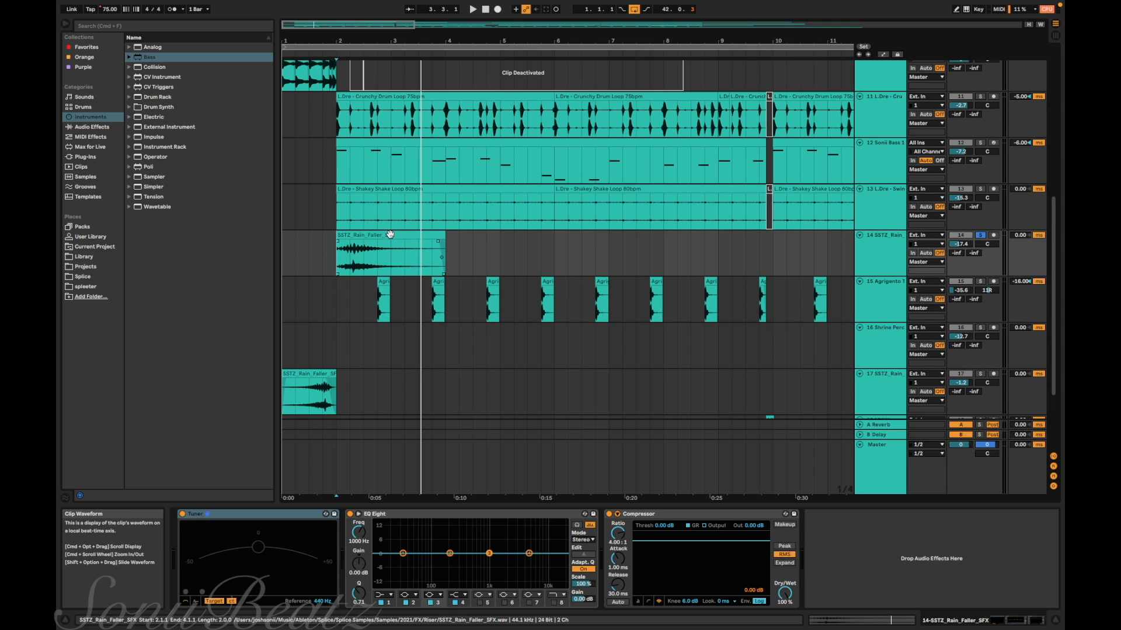
click(354, 286)
key(space)
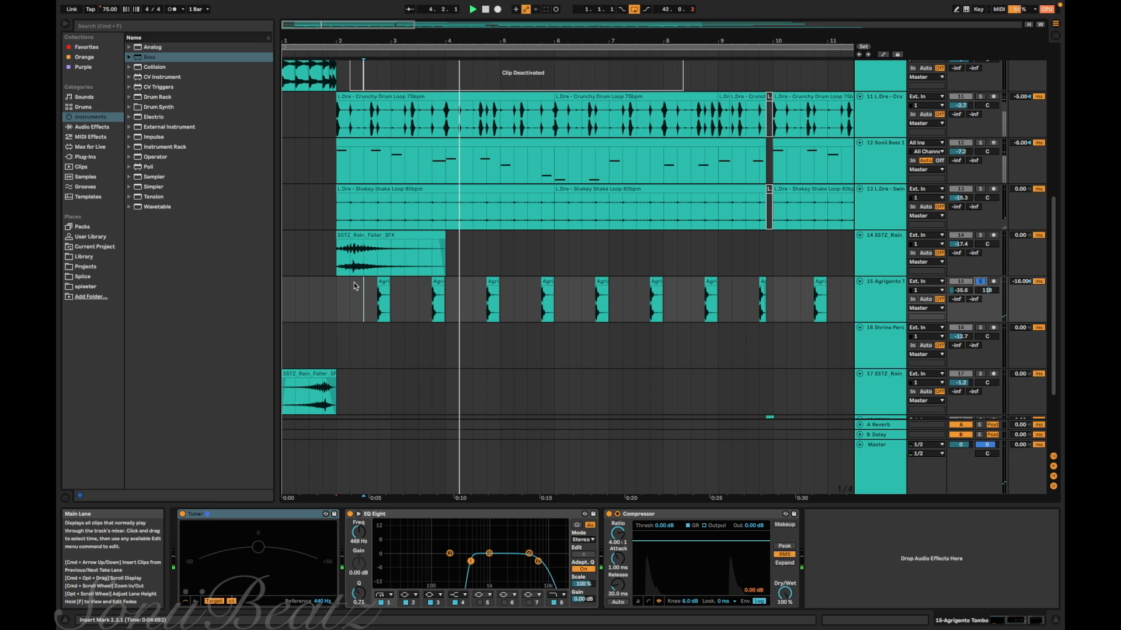
Solo tracks 11, 13, 14 and 15 together and play from bar 2 while looking over the percussion clips.
scroll(817, 233, up, 3)
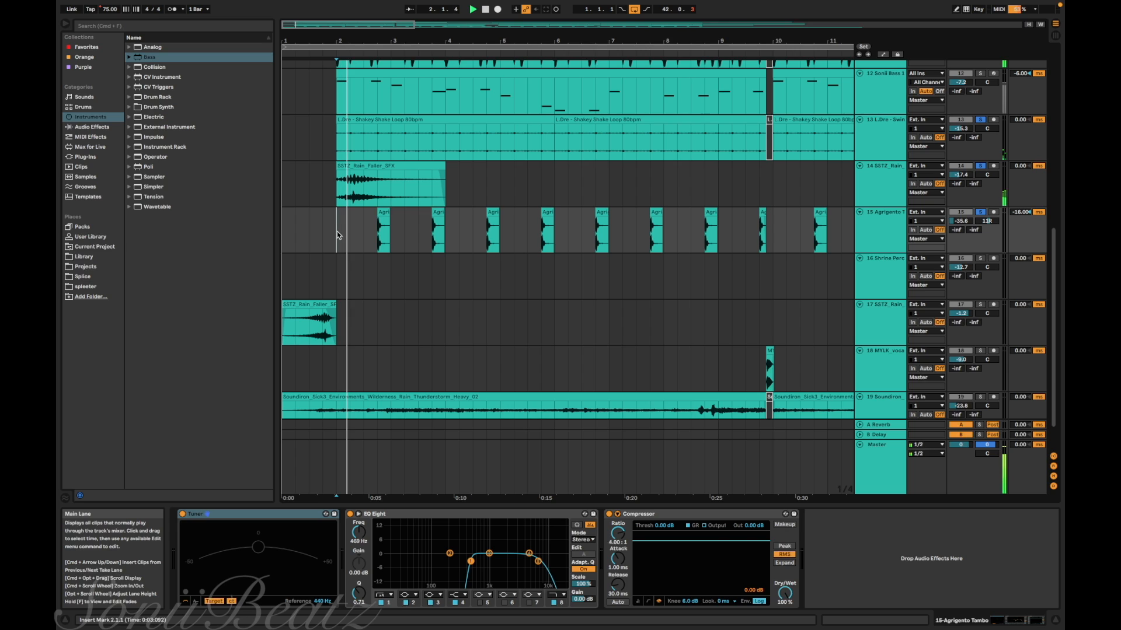
scroll(337, 236, down, 2)
scroll(337, 236, right, 2)
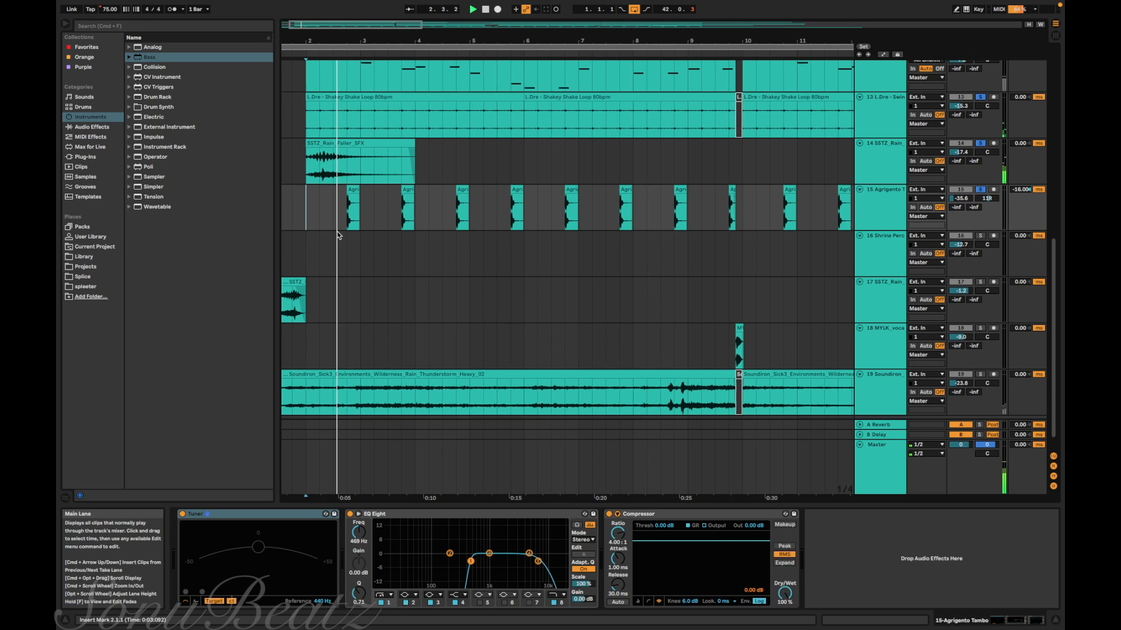
scroll(337, 235, right, 10)
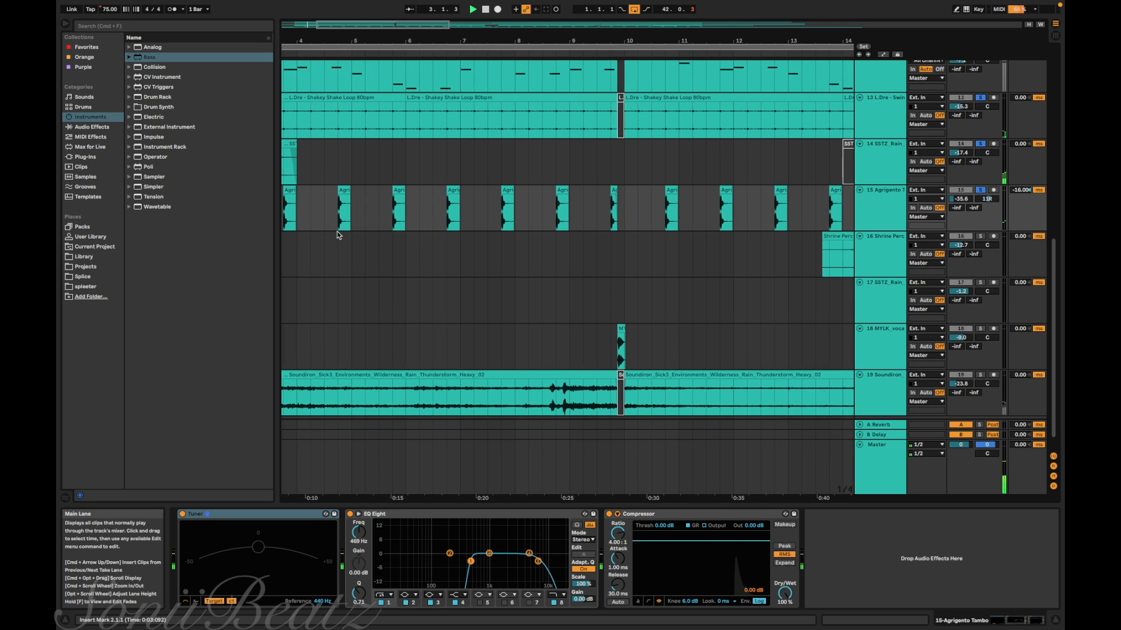
scroll(337, 232, right, 10)
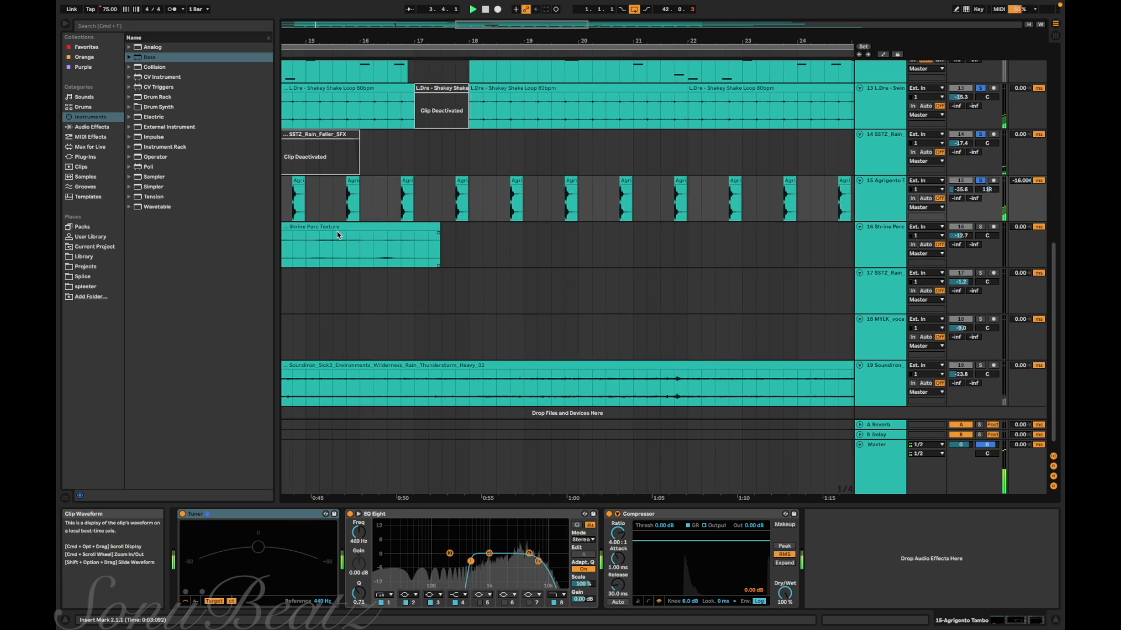
scroll(341, 241, down, 3)
scroll(343, 244, left, 15)
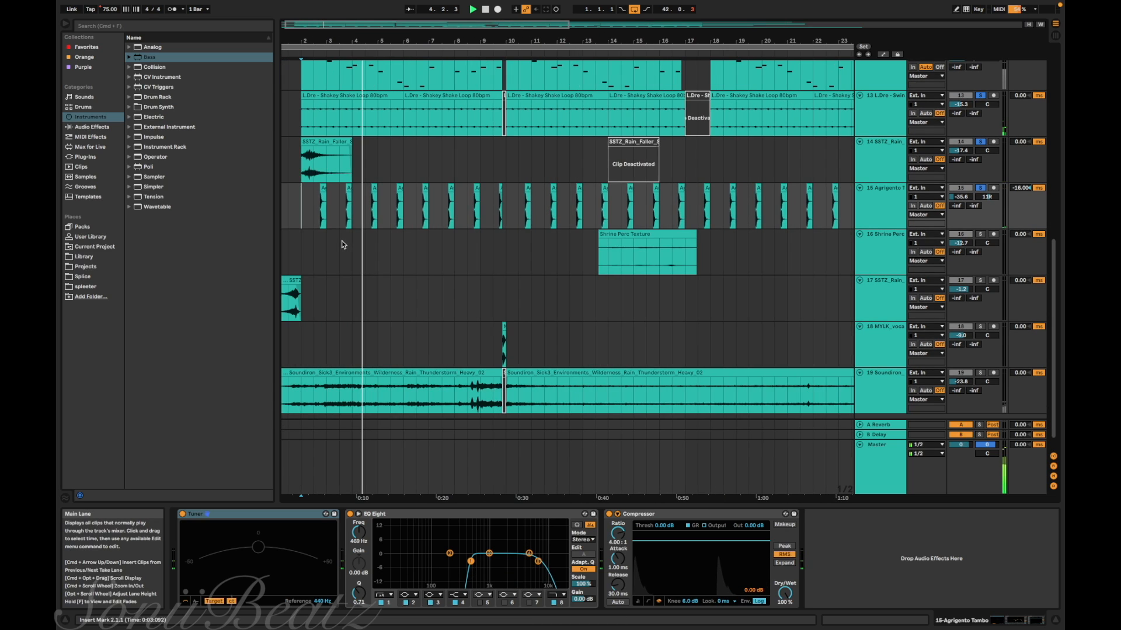
scroll(343, 244, up, 1)
scroll(343, 245, right, 2)
scroll(343, 245, left, 6)
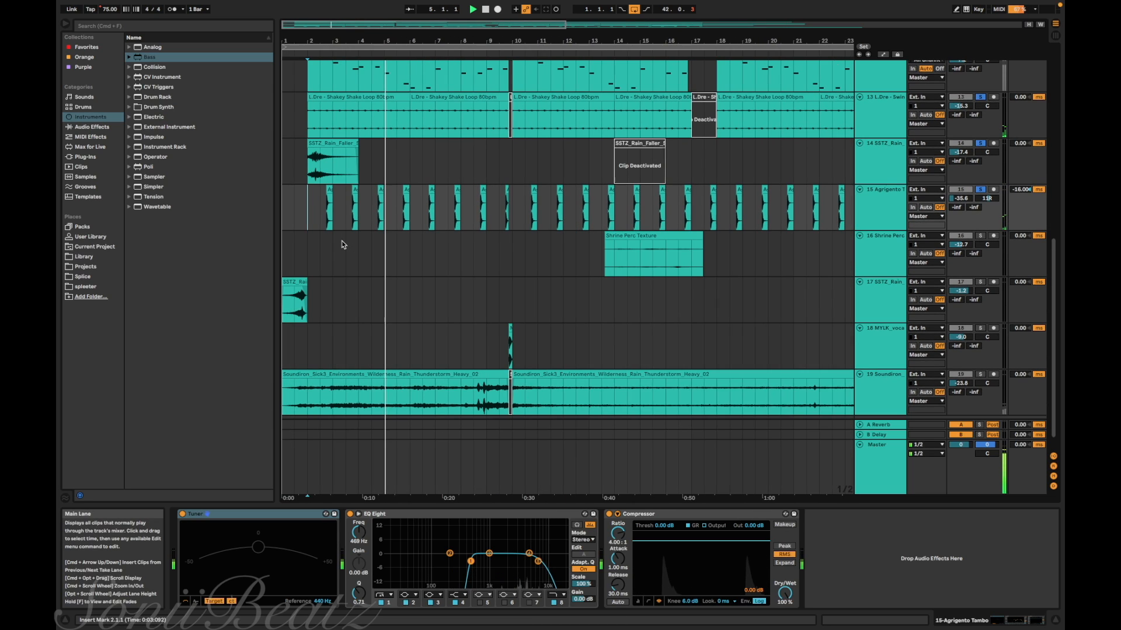
Add track 16, Shrine Perc Texture, to the soloed tracks and play its section from 13.3.
click(979, 236)
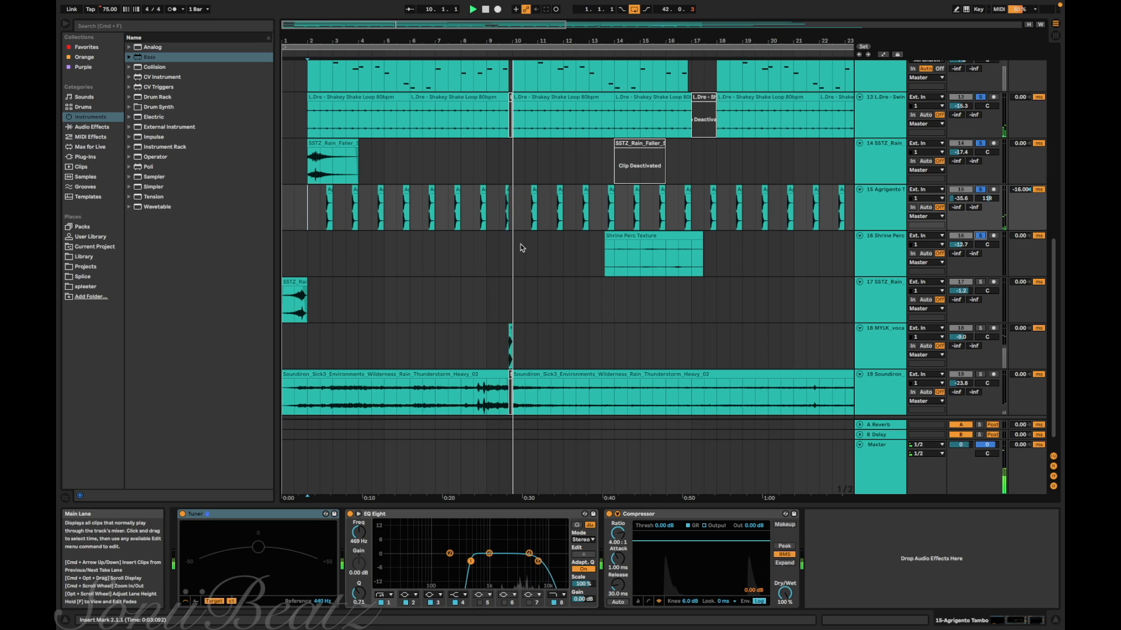
key(space)
click(587, 249)
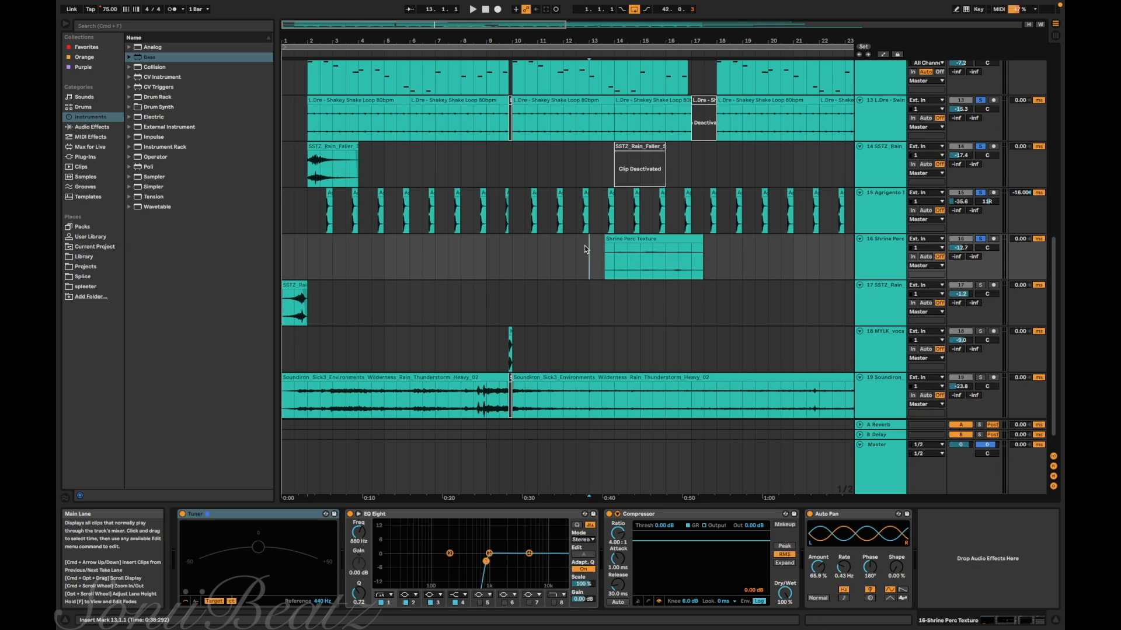
scroll(586, 250, right, 2)
scroll(587, 250, up, 5)
scroll(584, 246, down, 4)
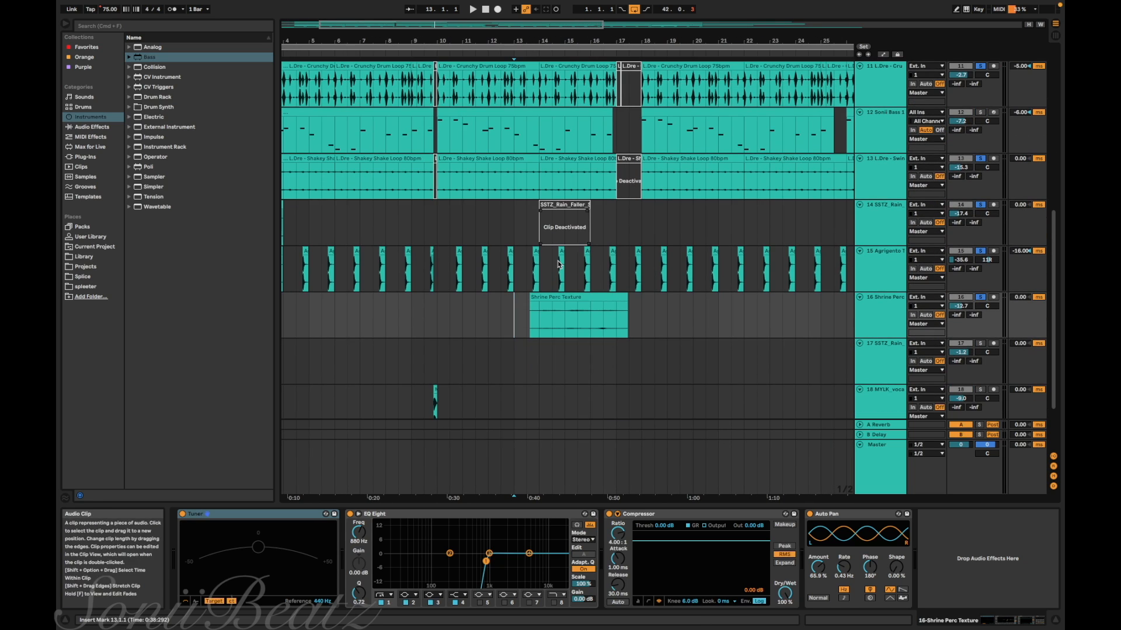
click(527, 309)
scroll(527, 310, up, 5)
scroll(526, 306, right, 3)
scroll(526, 305, right, 1)
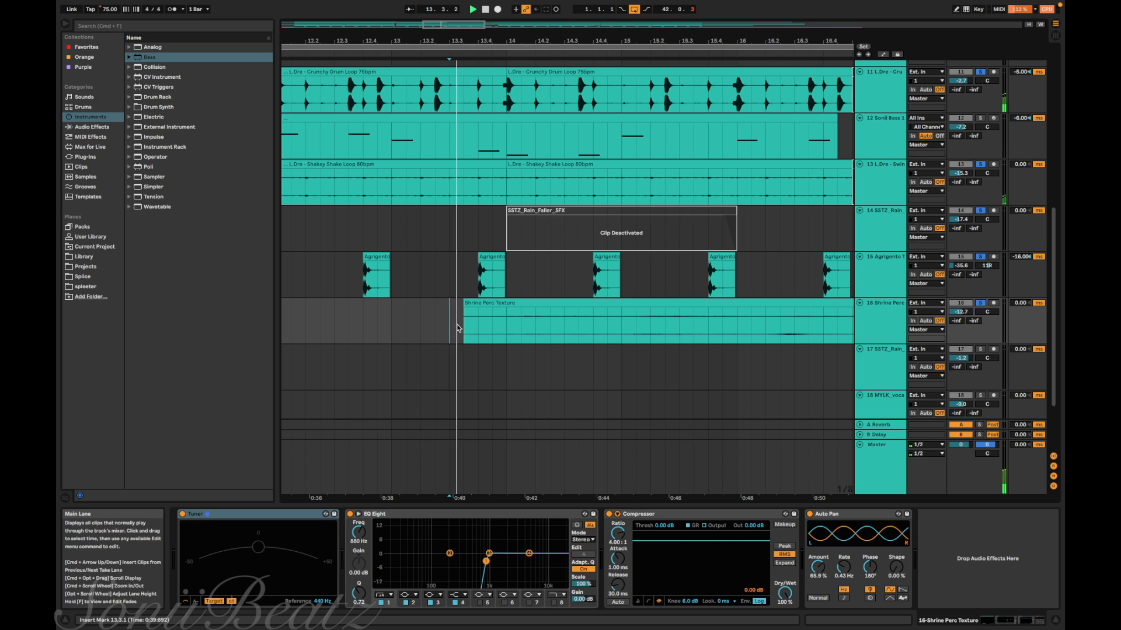
scroll(458, 328, right, 10)
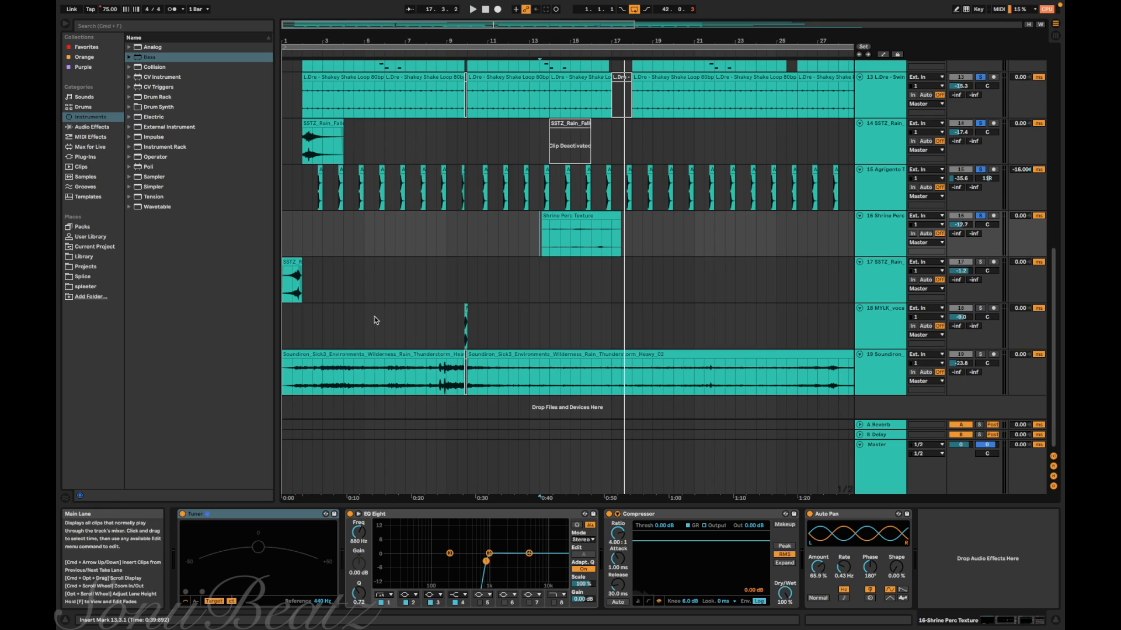
Add track 19, the Soundiron rain and thunderstorm ambience, to the solos and play it from 1.4 and from 8.3.
scroll(376, 320, up, 6)
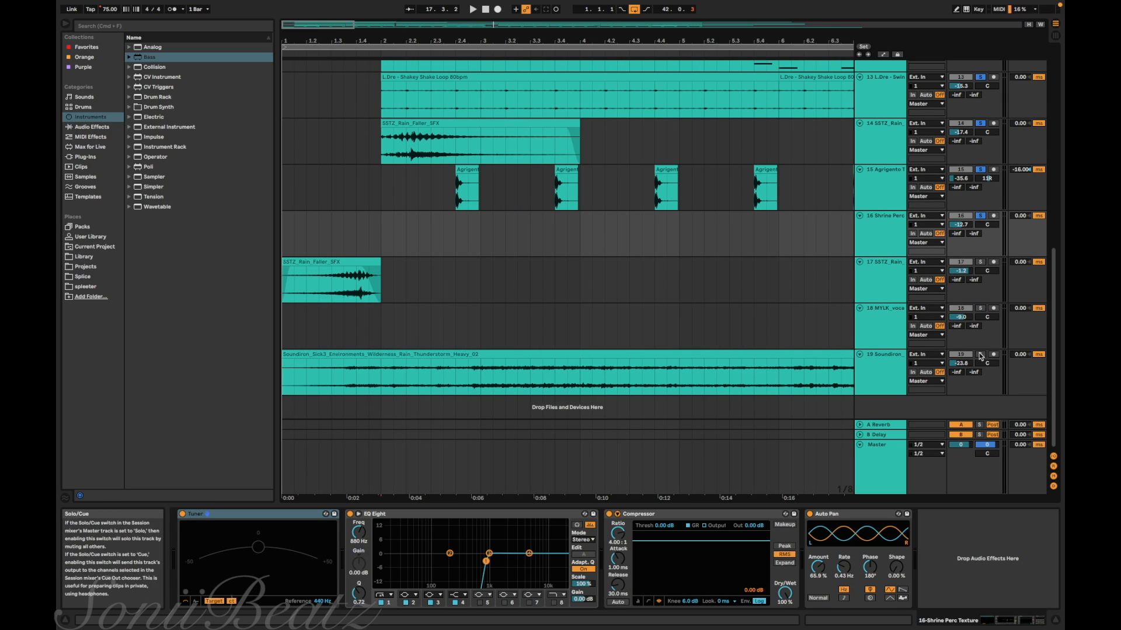
click(981, 355)
click(354, 381)
key(space)
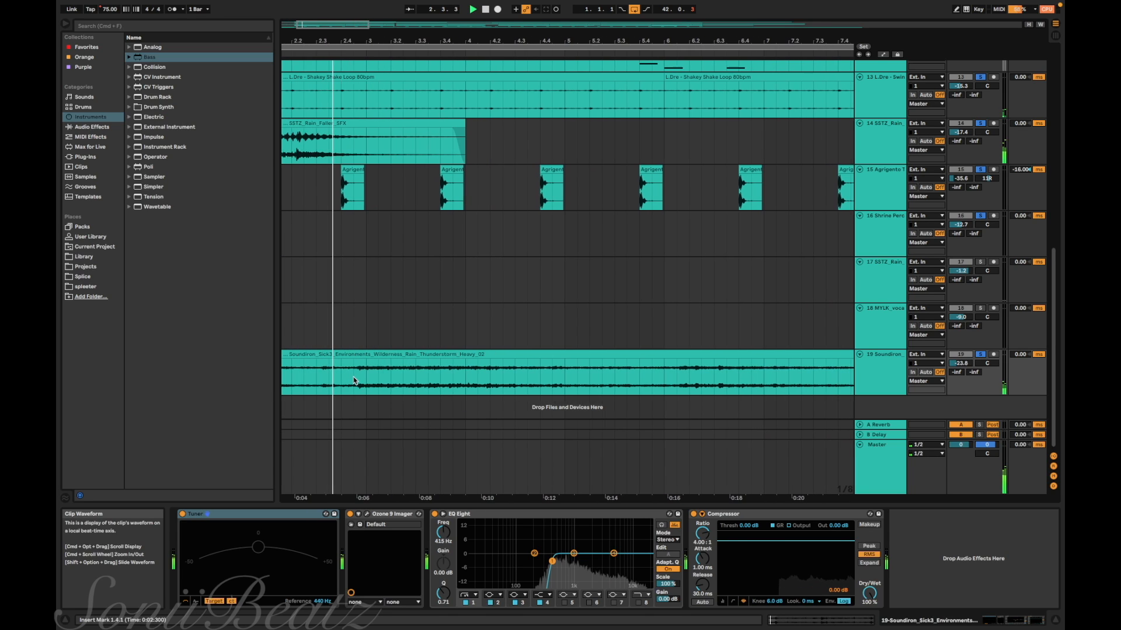
scroll(353, 381, down, 2)
scroll(353, 382, down, 3)
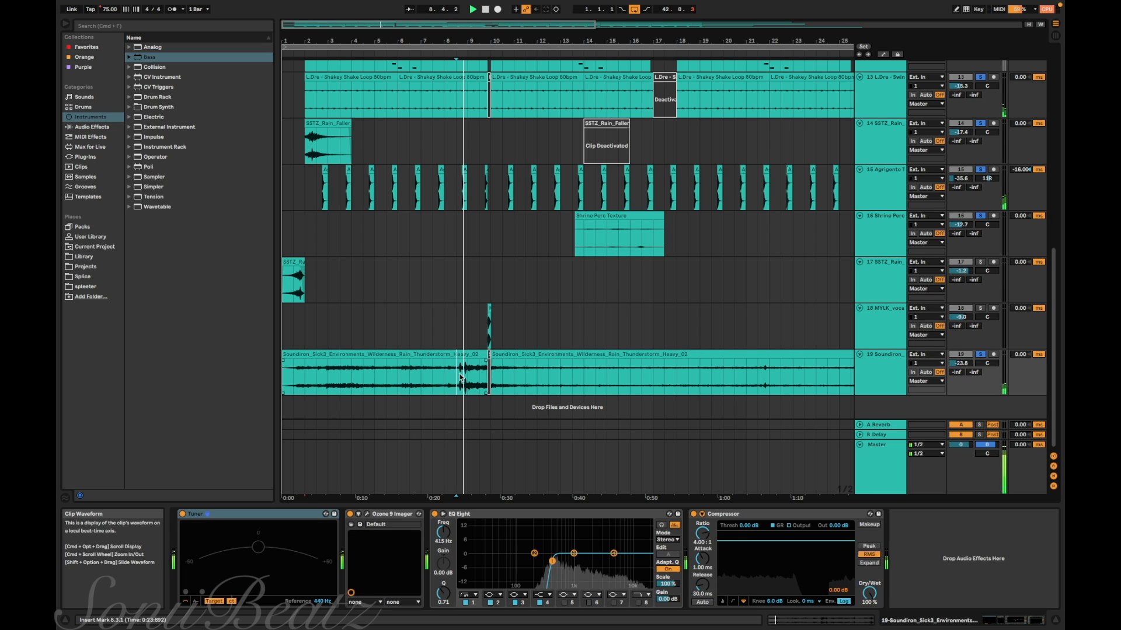
scroll(460, 376, up, 5)
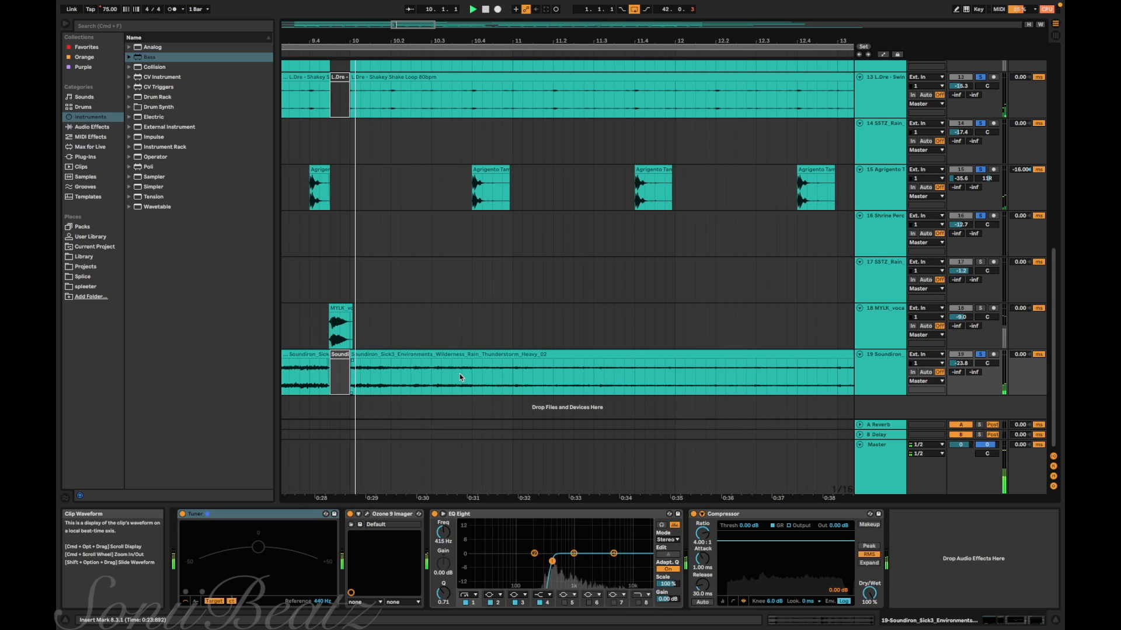
key(space)
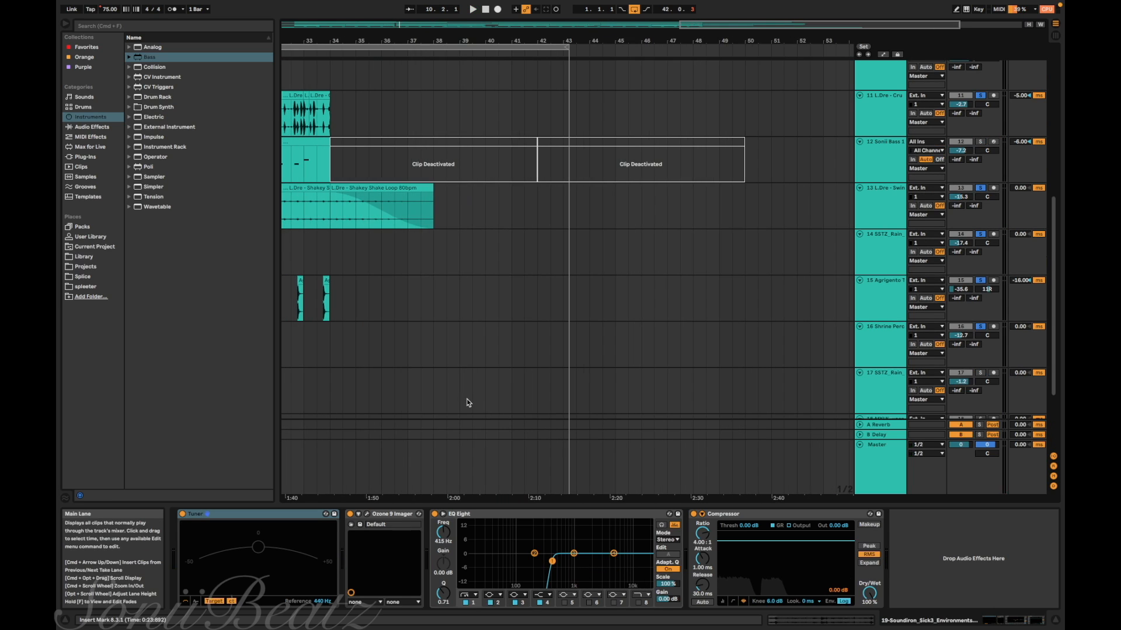
Add track 18, the MYLK vocal, to the solos and play the break before bar 10 starting from 9.1.
scroll(469, 403, left, 10)
scroll(469, 403, down, 4)
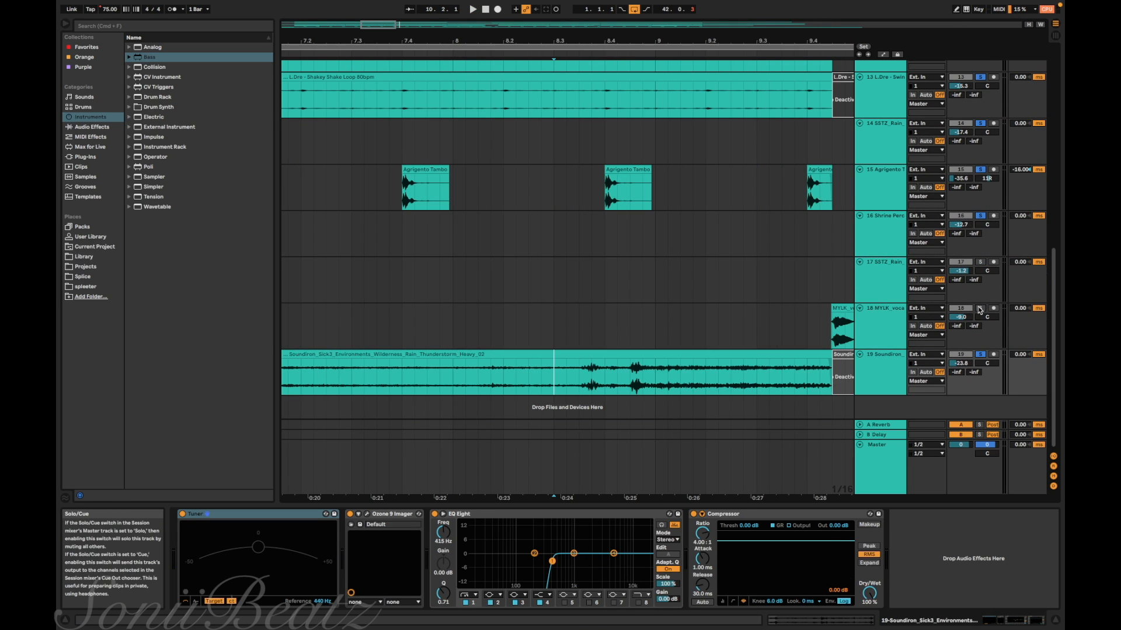
click(980, 310)
click(555, 320)
scroll(555, 320, right, 5)
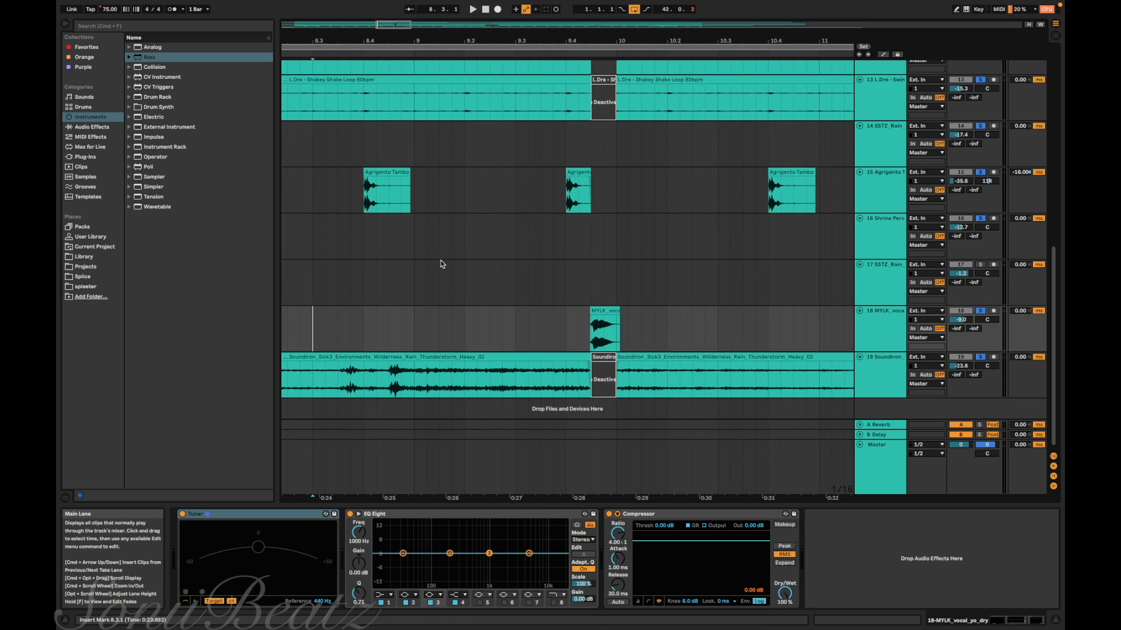
scroll(611, 328, left, 5)
click(610, 327)
key(super+z)
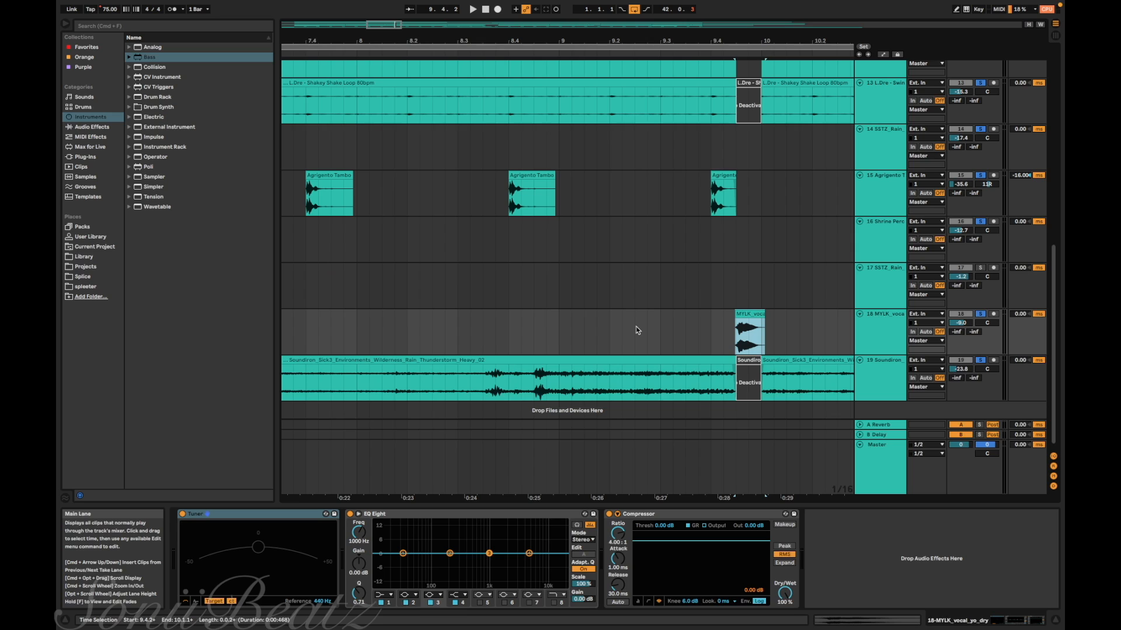
click(656, 331)
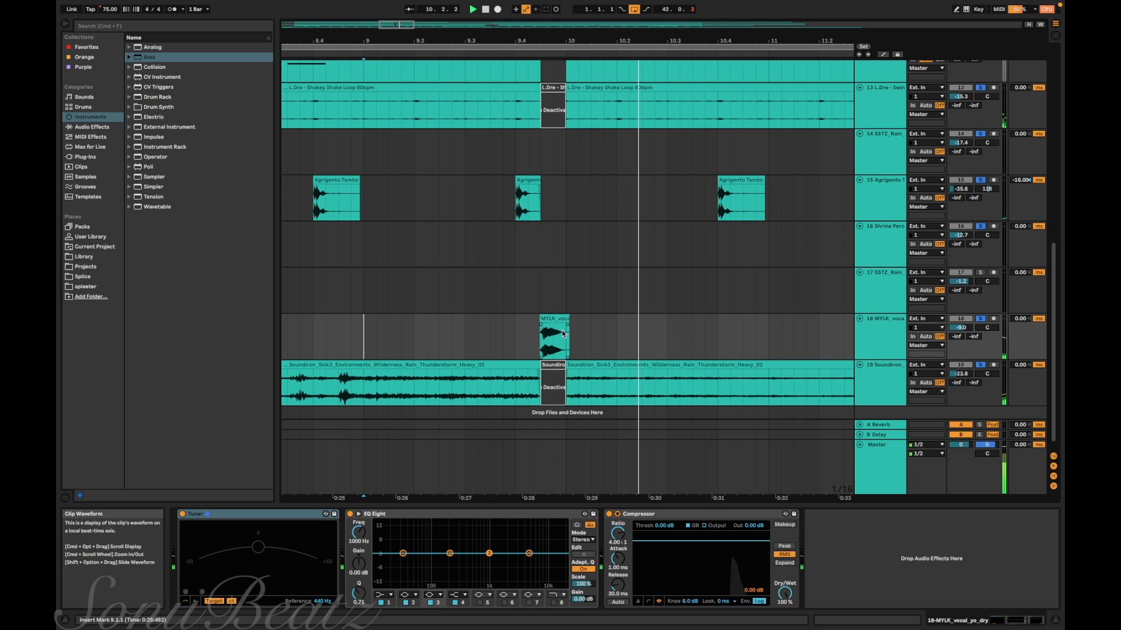
scroll(563, 333, down, 6)
click(506, 264)
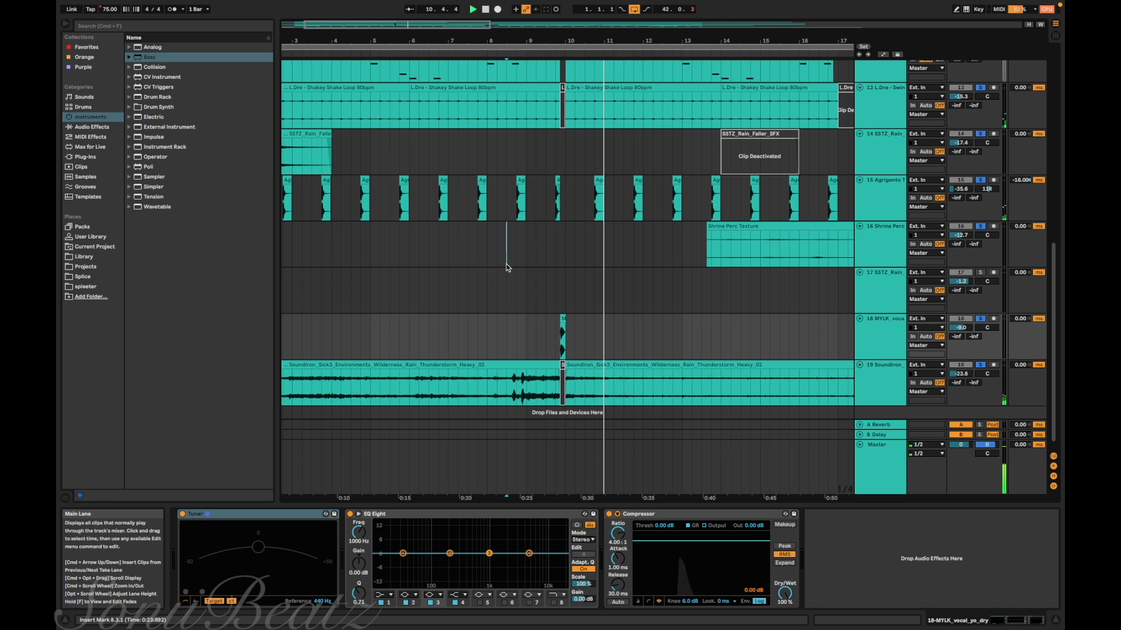
key(space)
Add an audio track below track 10 holding the uncut Audio clip from bar 1, and play it soloed.
scroll(481, 299, up, 8)
scroll(480, 299, down, 3)
scroll(480, 299, left, 2)
scroll(478, 298, down, 2)
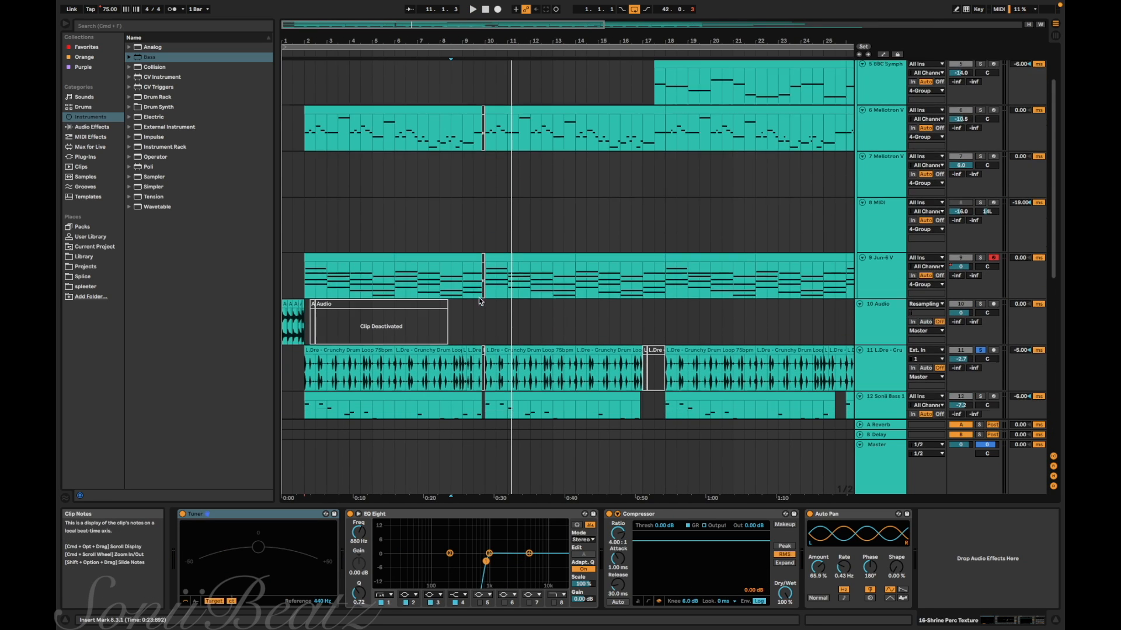
scroll(478, 299, down, 5)
scroll(402, 211, up, 8)
scroll(362, 193, left, 8)
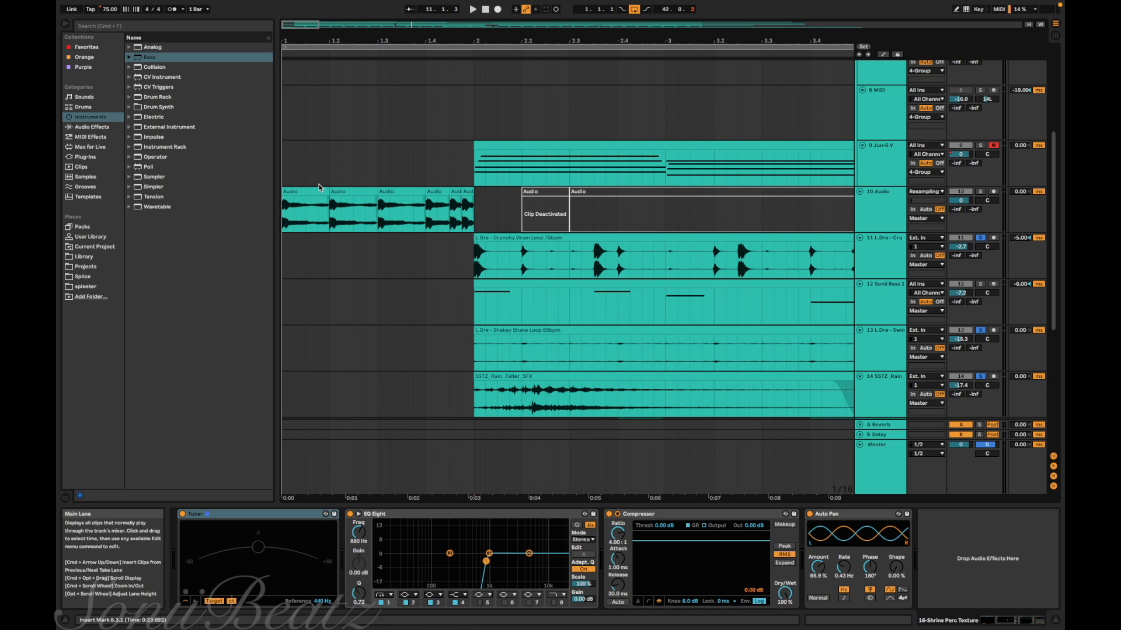
click(320, 189)
right_click(890, 208)
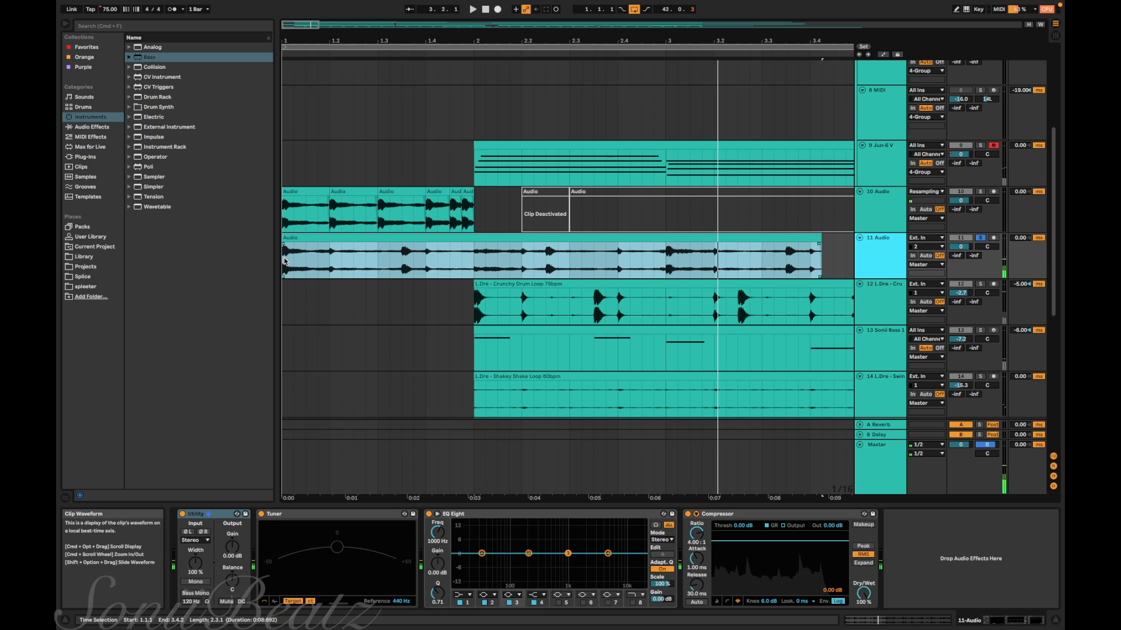
Solo track 10, inspect the pitch settings of its chopped Audio clips, and play them from bar 1.
click(333, 238)
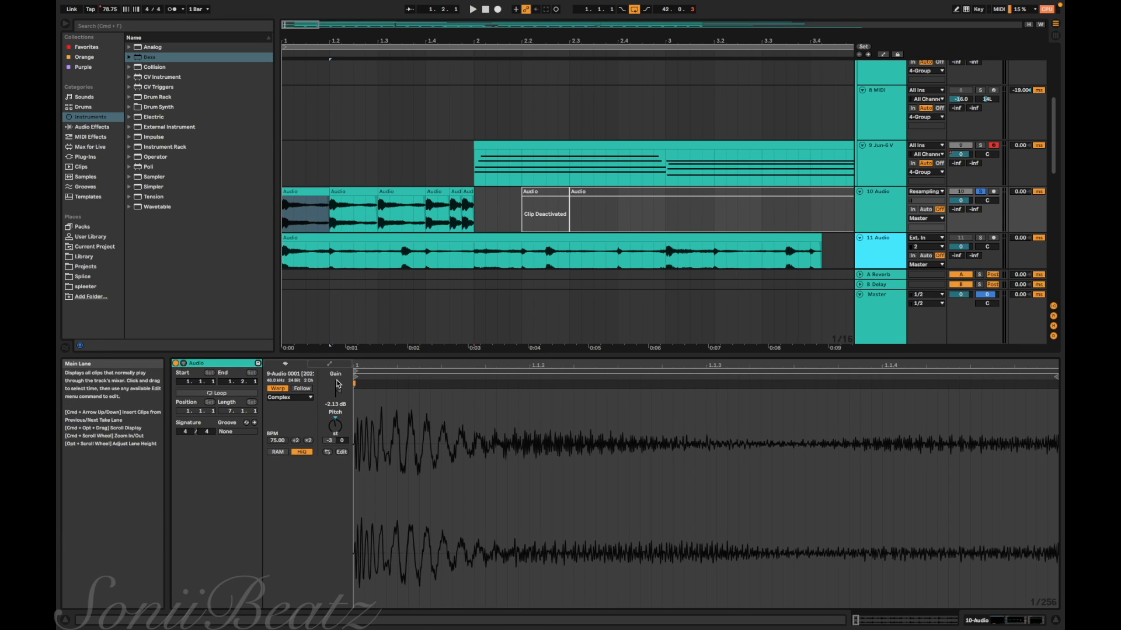
click(356, 192)
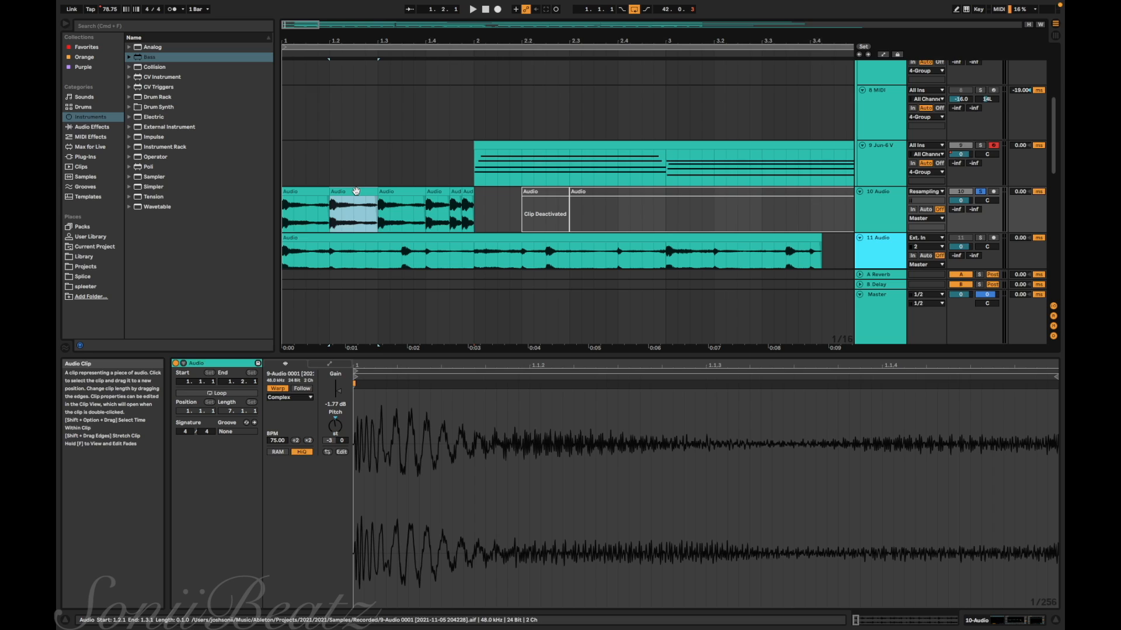
click(399, 196)
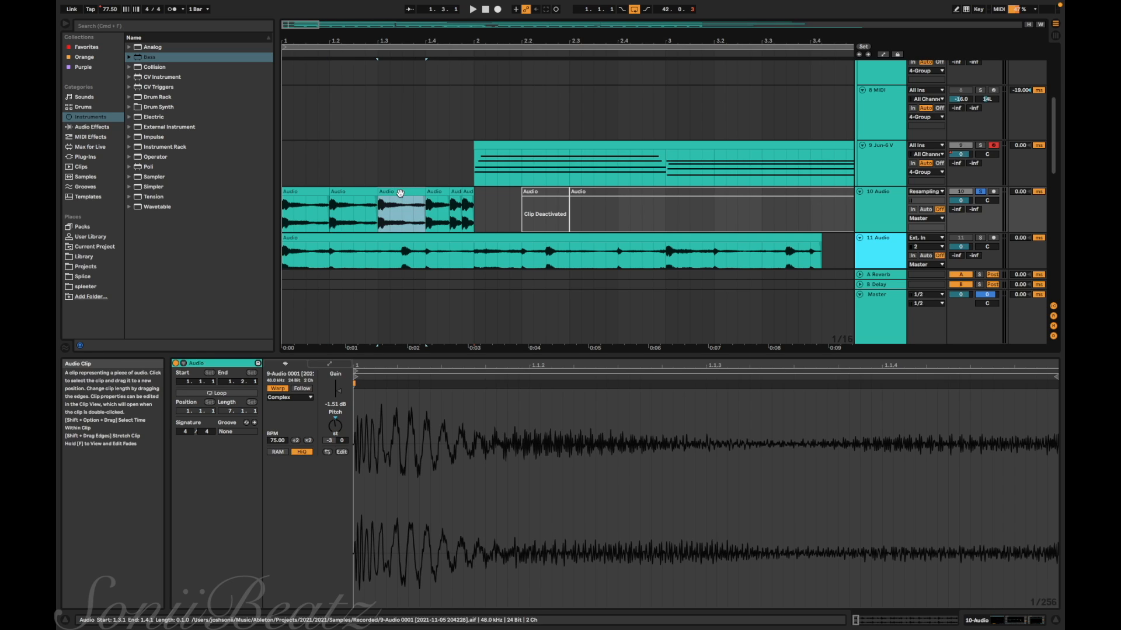
click(441, 191)
click(455, 191)
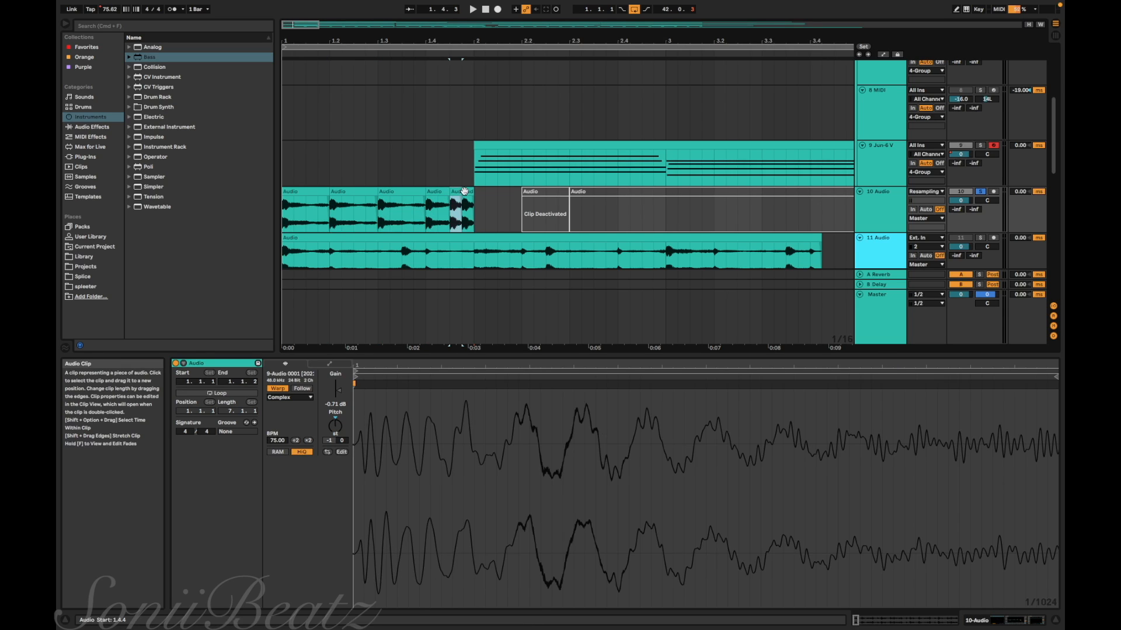
click(468, 192)
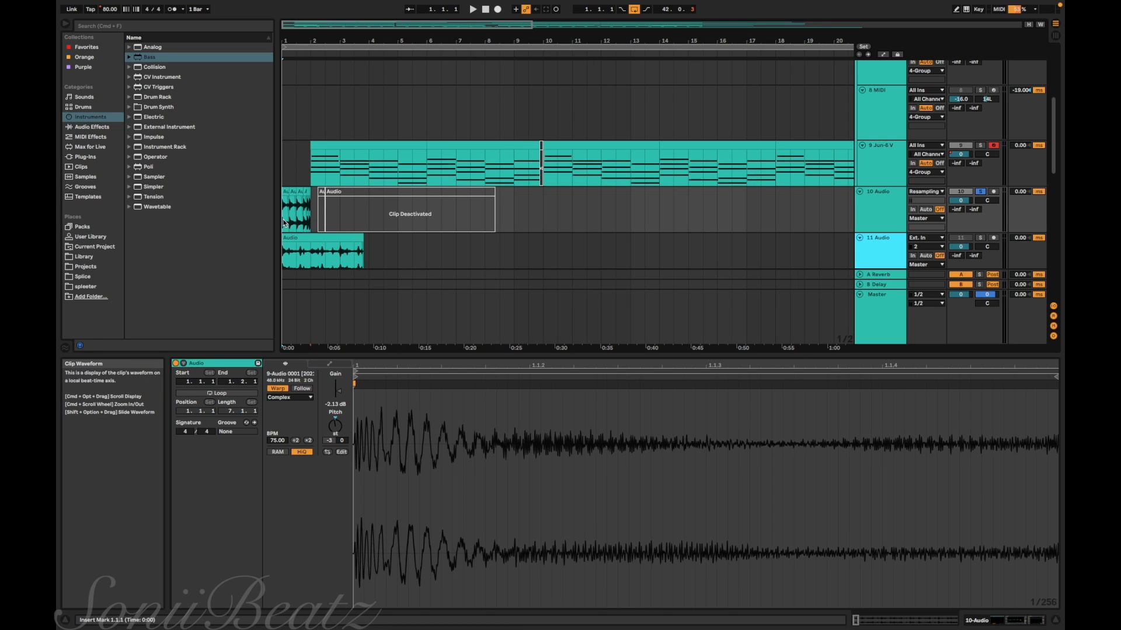
key(space)
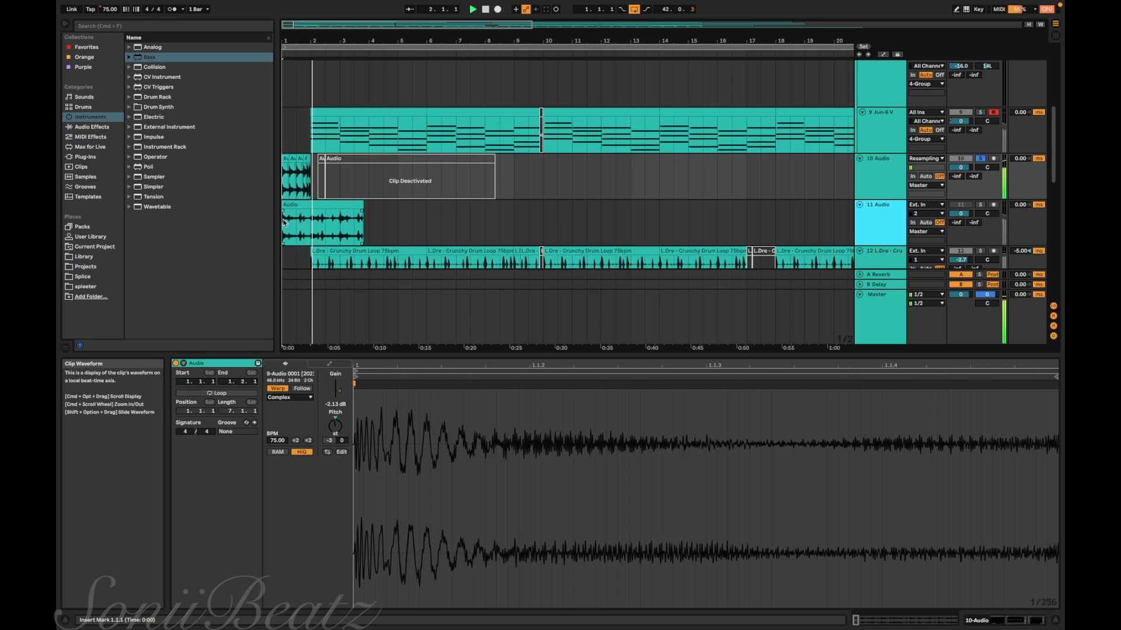
key(space)
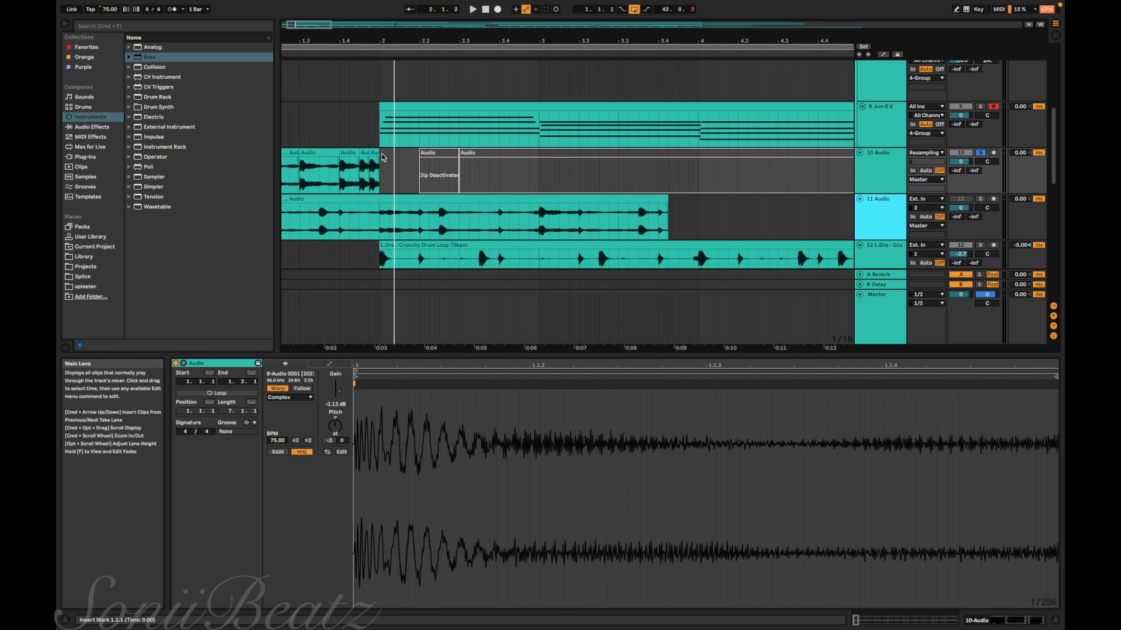
Solo track 18, SSTZ_Rain_Faller_SFX, and track 20, the Soundiron thunderstorm, together with the track 10 chops.
scroll(383, 157, down, 10)
scroll(383, 158, left, 2)
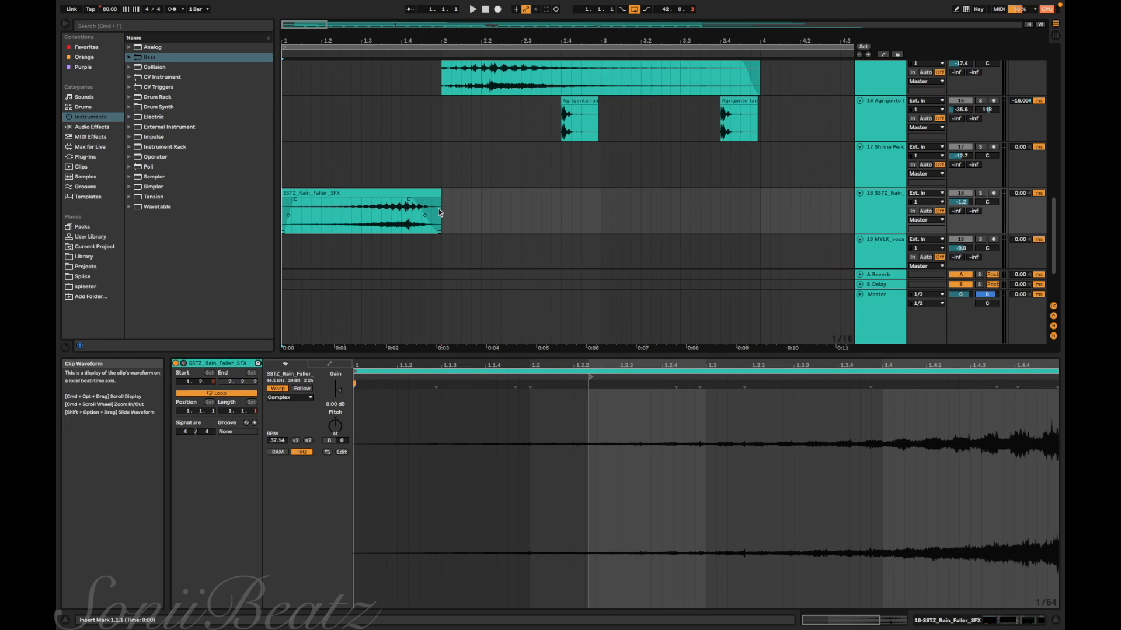
click(979, 194)
scroll(978, 198, down, 3)
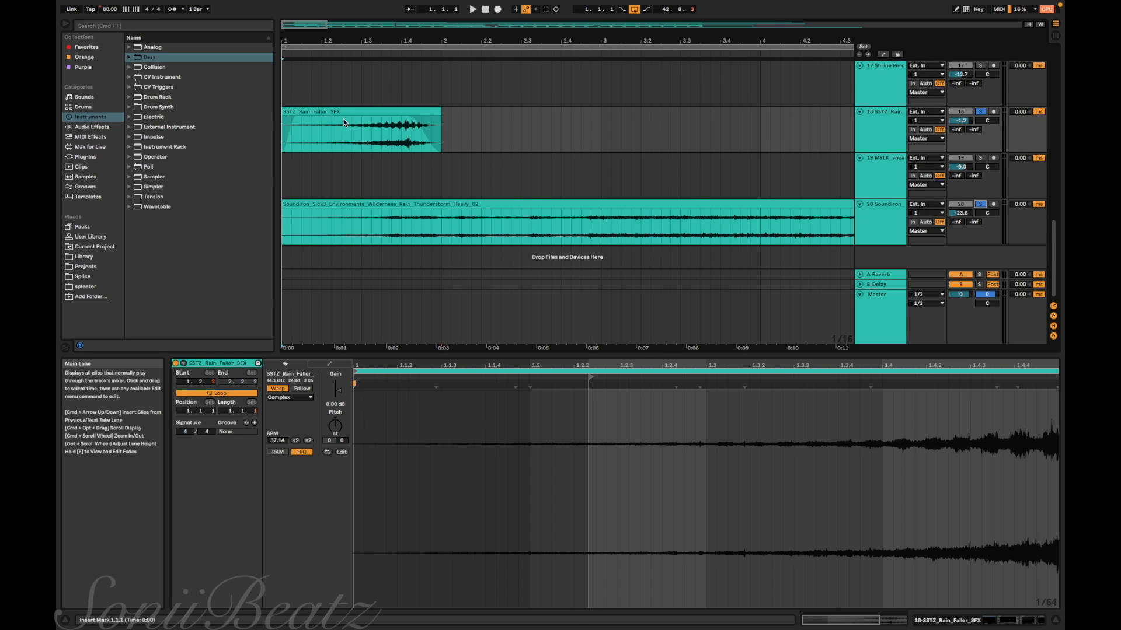
click(283, 178)
scroll(283, 178, up, 12)
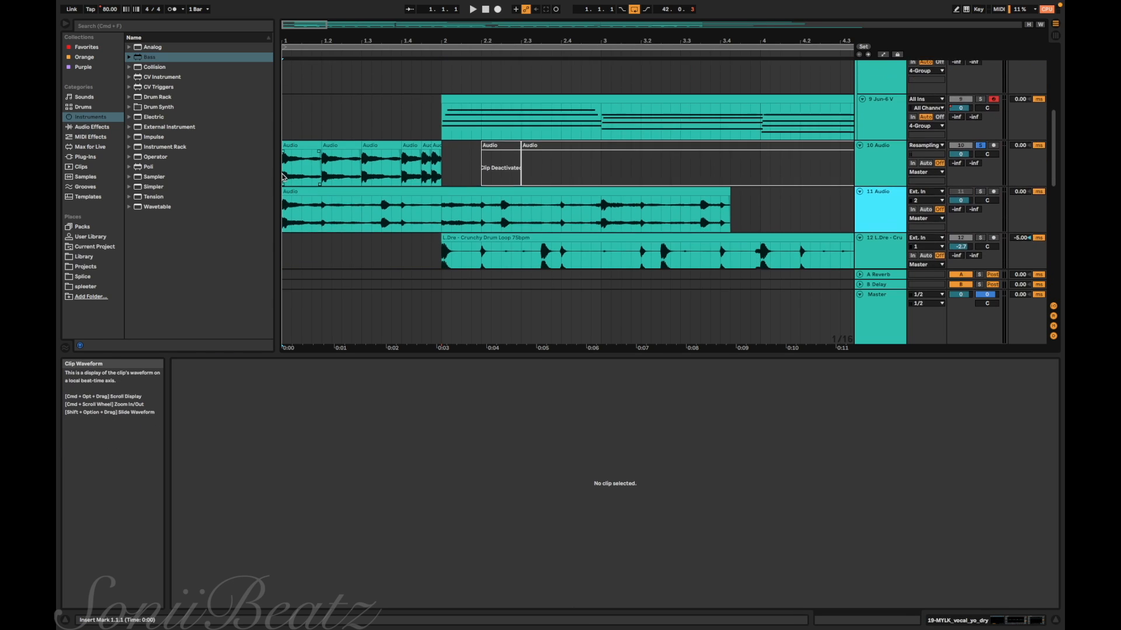
Look over the tracks entering at bar 2 and play the soloed intro from 1.1.
scroll(292, 193, down, 4)
click(313, 216)
scroll(317, 247, down, 3)
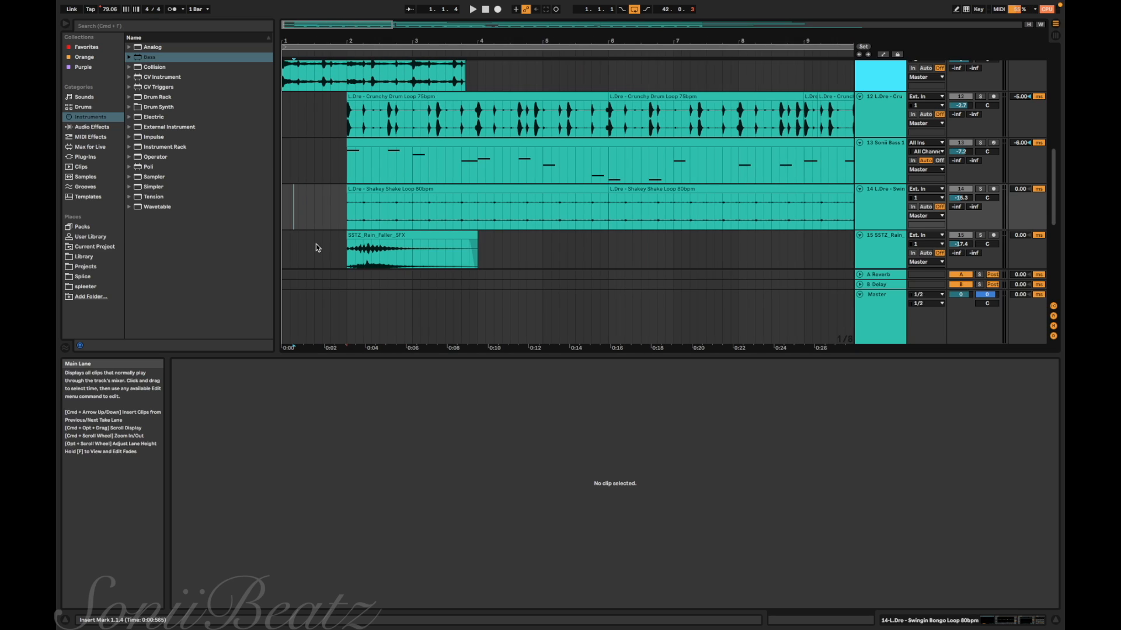
scroll(318, 247, up, 3)
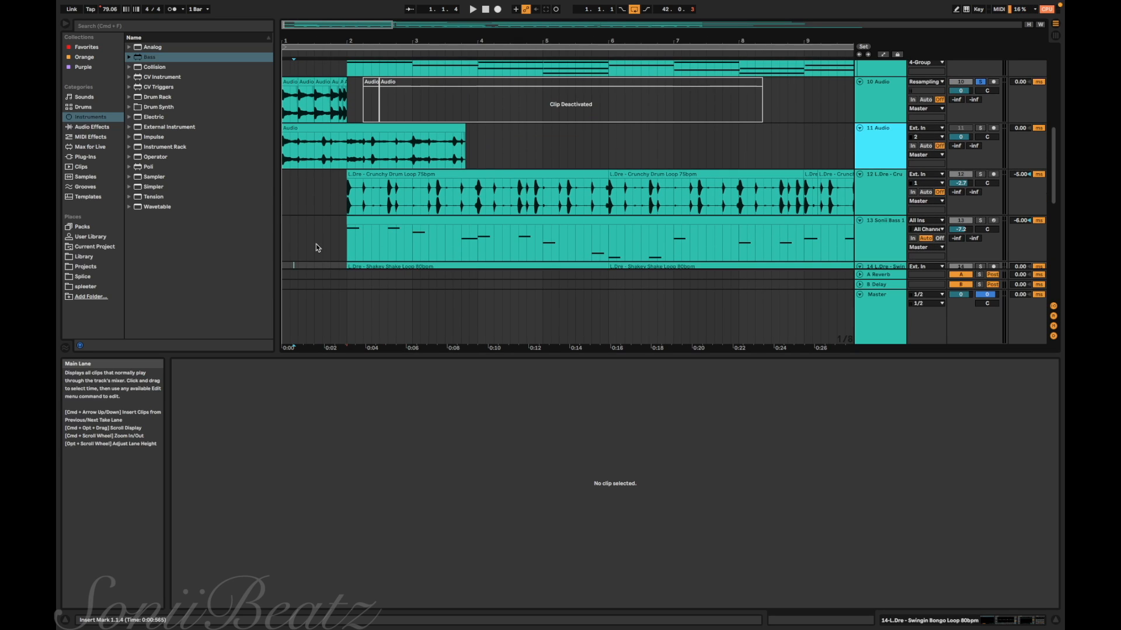
scroll(318, 247, up, 3)
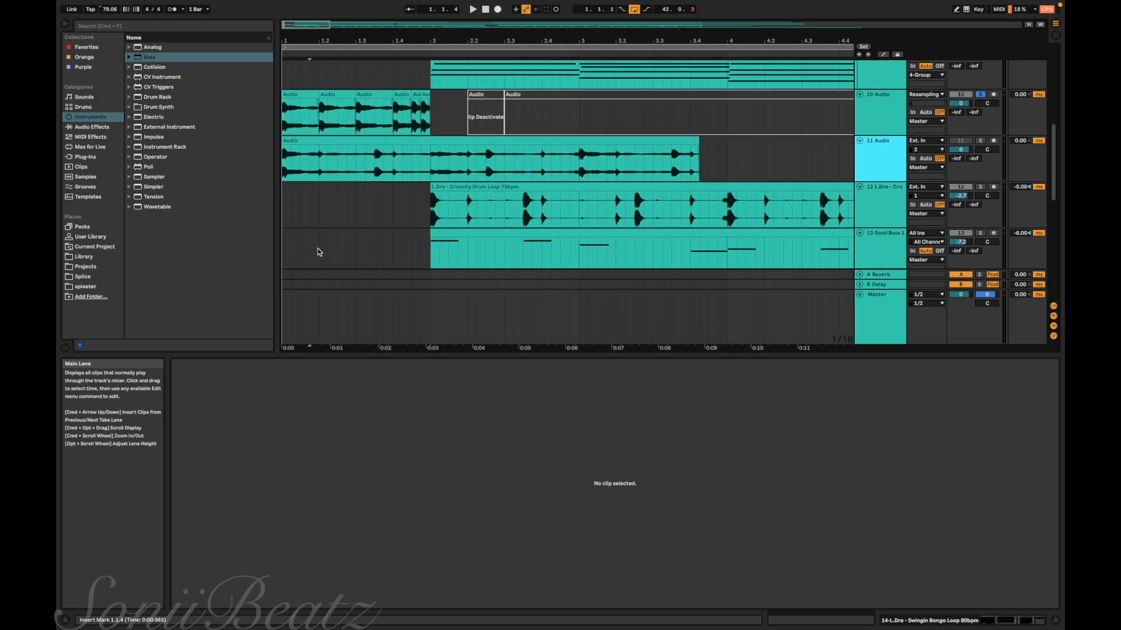
click(284, 218)
key(space)
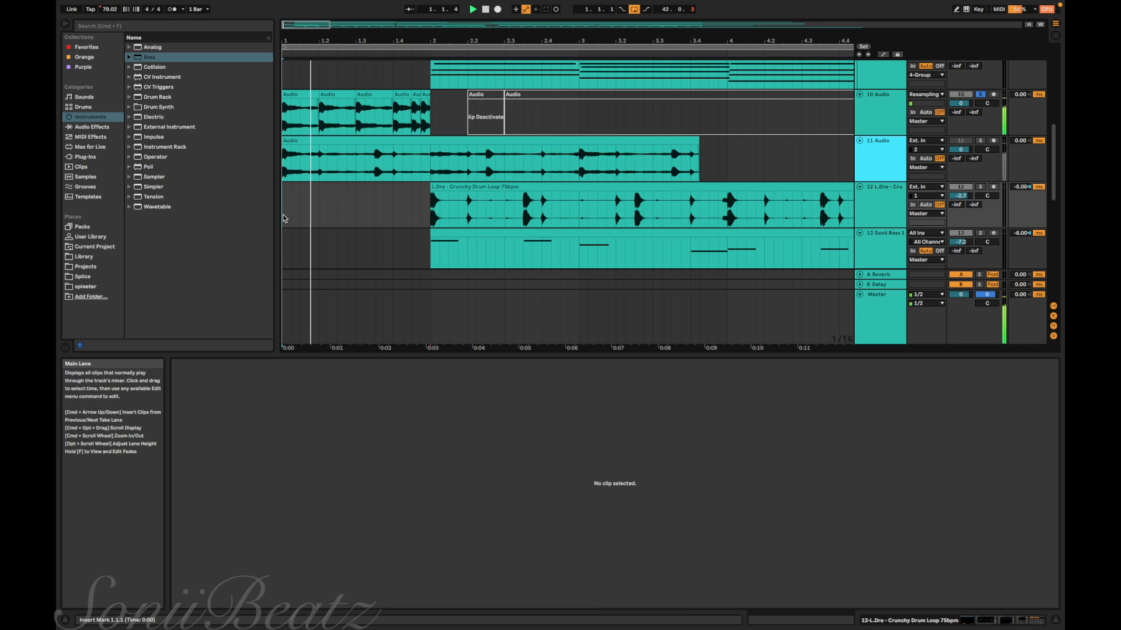
Look over the outro from bar 34 onward, from the deactivated track 13 bass clips down to the track 20 thunderstorm.
scroll(284, 218, down, 5)
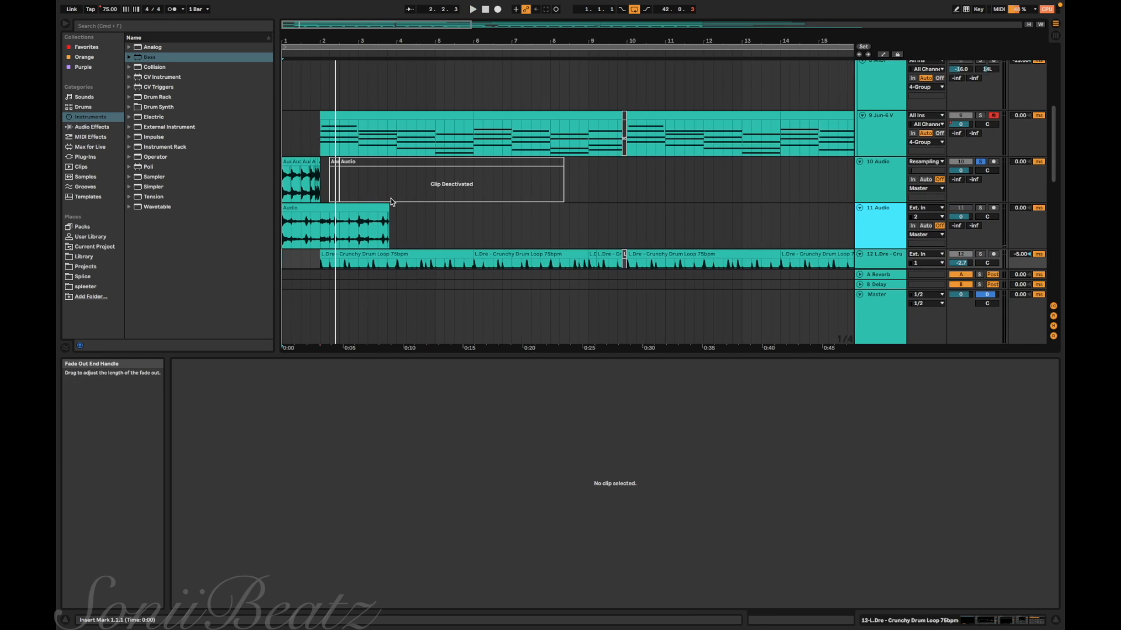
scroll(392, 202, right, 15)
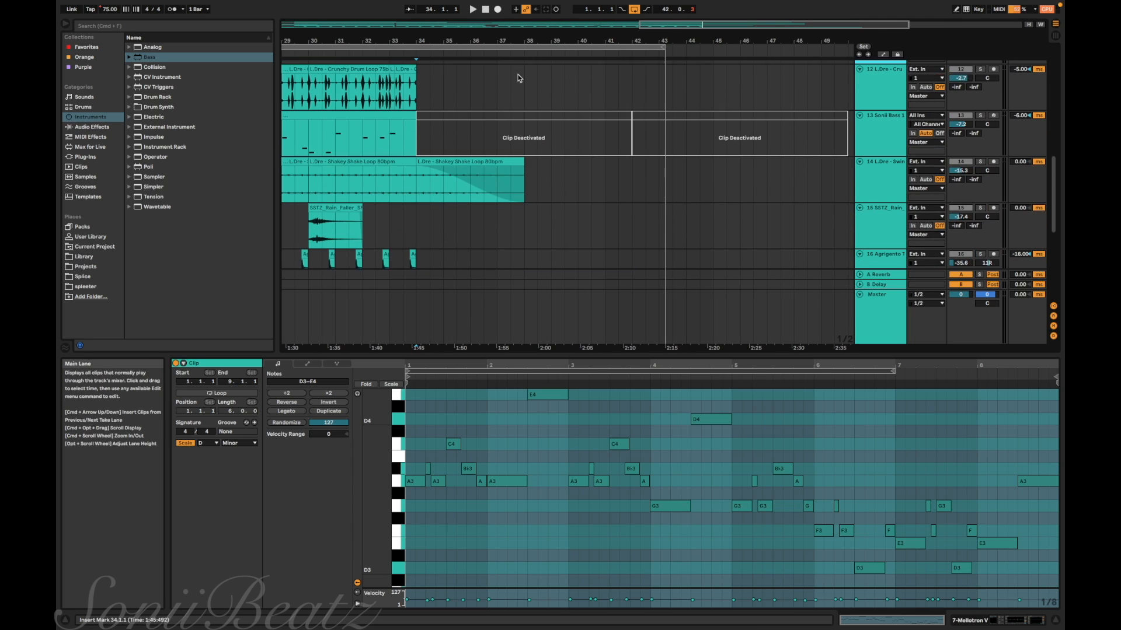
scroll(517, 75, left, 2)
scroll(518, 74, down, 3)
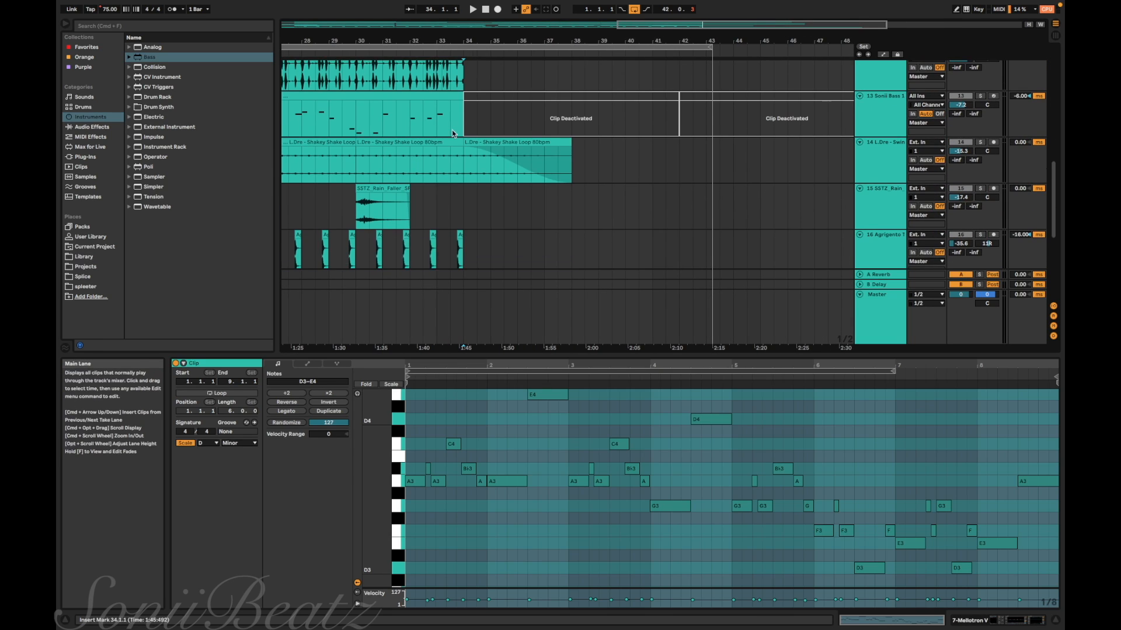
scroll(590, 175, down, 5)
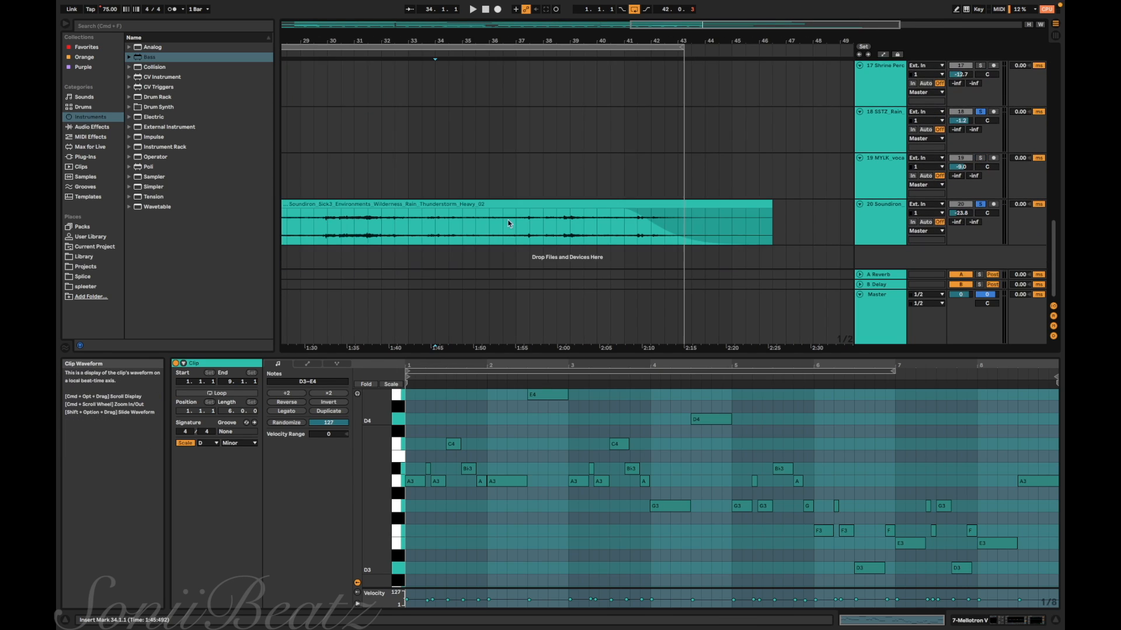
scroll(501, 211, up, 10)
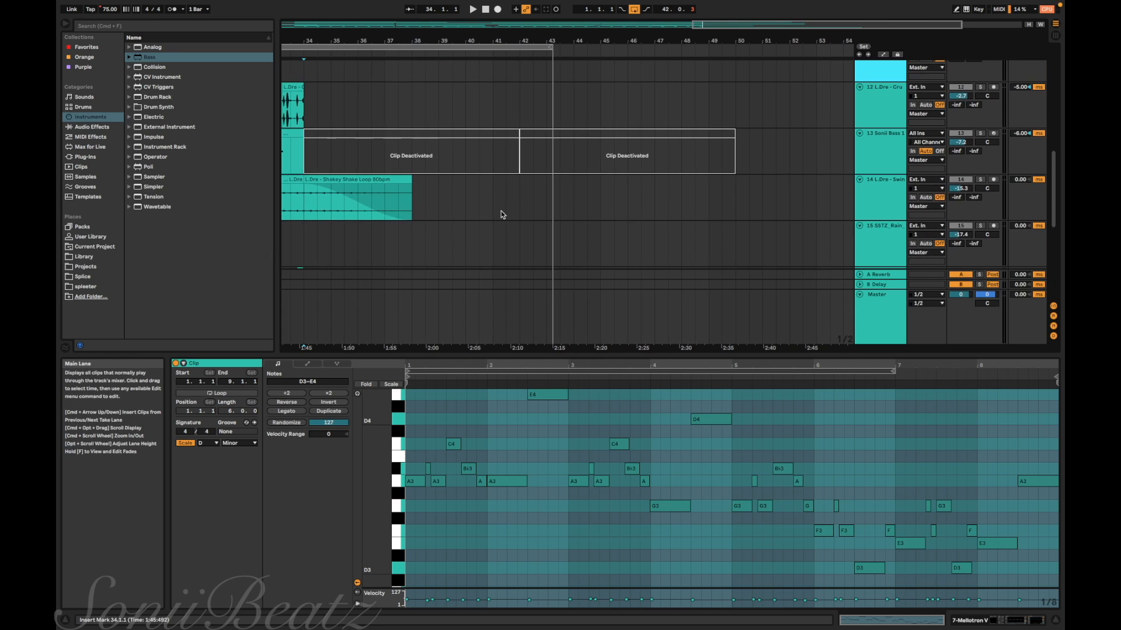
Show the devices of track 7, check the preset in its Mellotron V plug-in window, and solo the track.
key(shift+Tab)
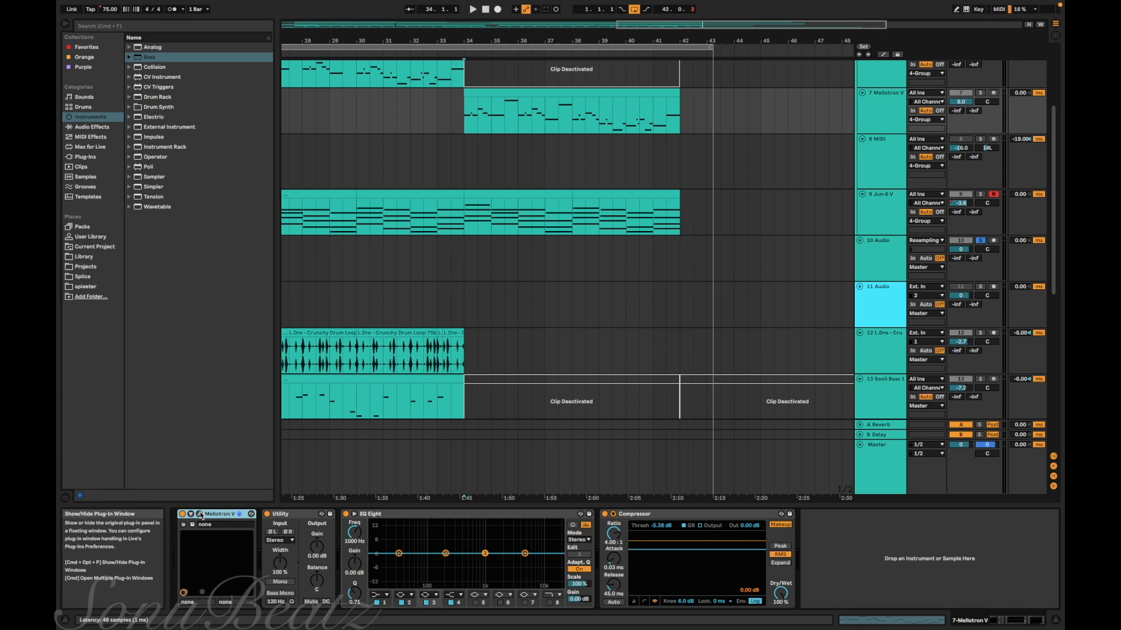
key(super+alt+p)
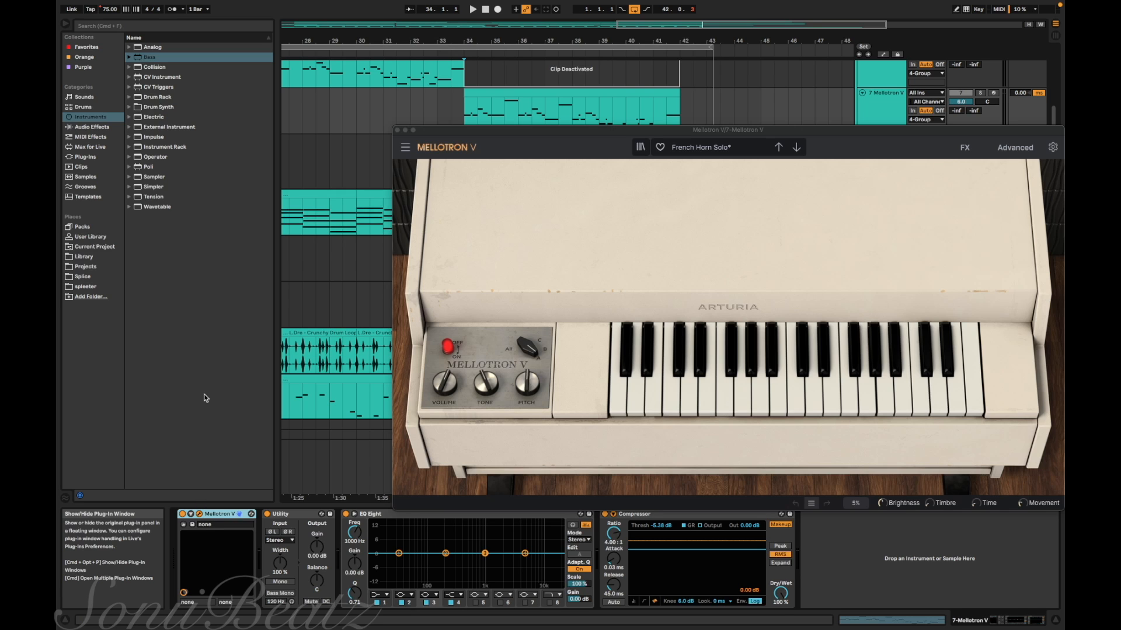
click(397, 131)
click(980, 93)
scroll(443, 156, up, 4)
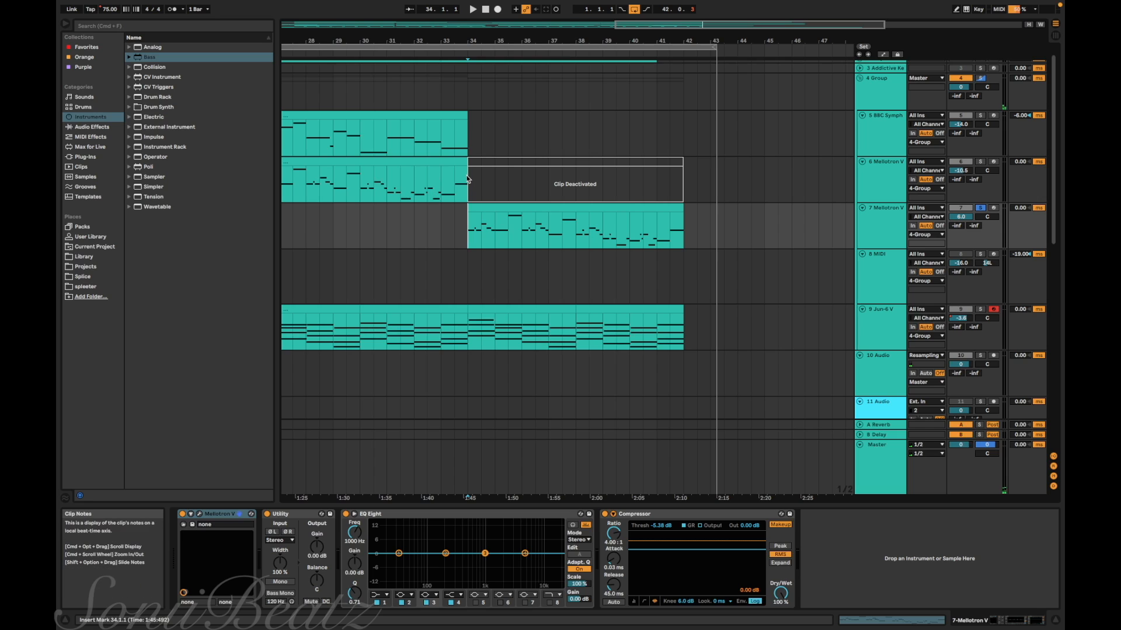
Check the Mellotron V plug-in on track 6, and play the soloed track 7 outro melody from 34.1.1 before turning its solo off.
click(443, 158)
key(super+alt+p)
click(398, 248)
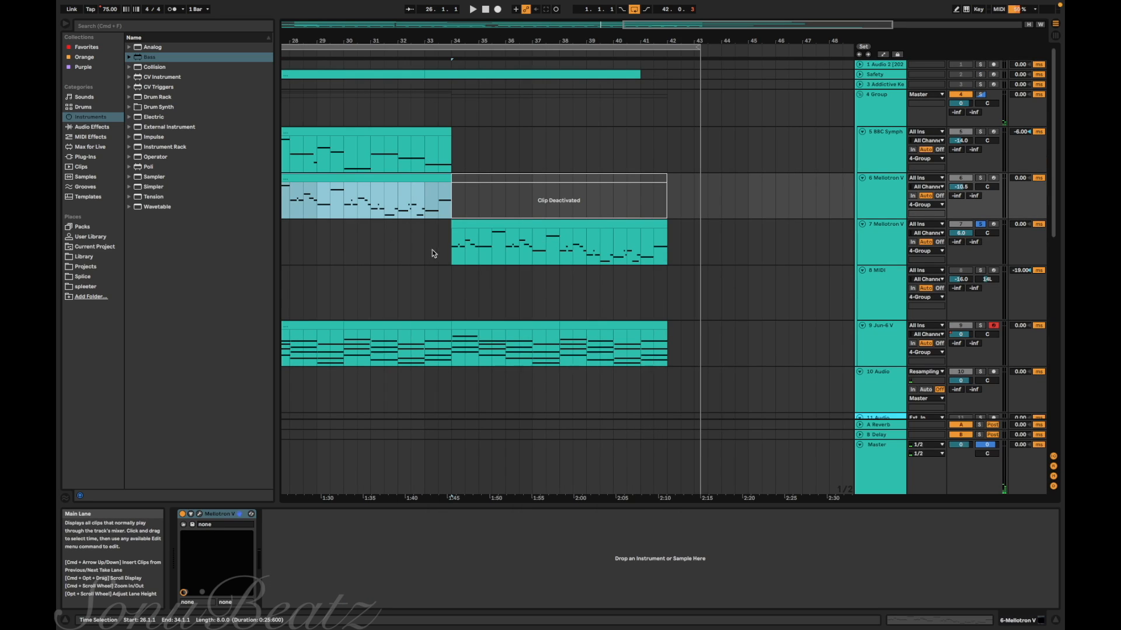
click(437, 252)
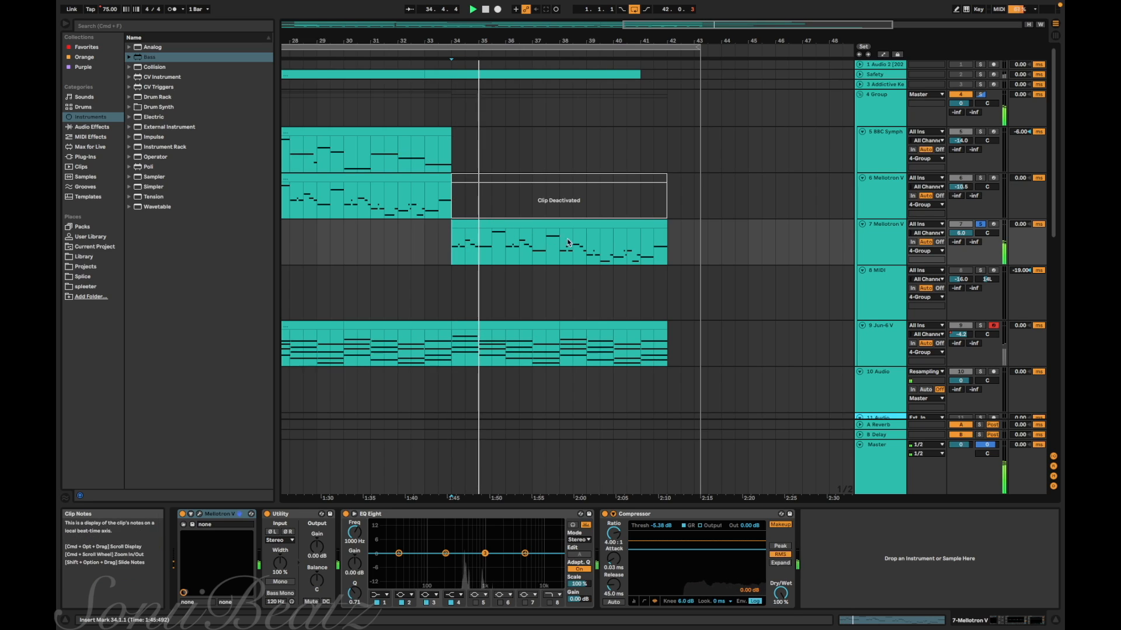
click(979, 225)
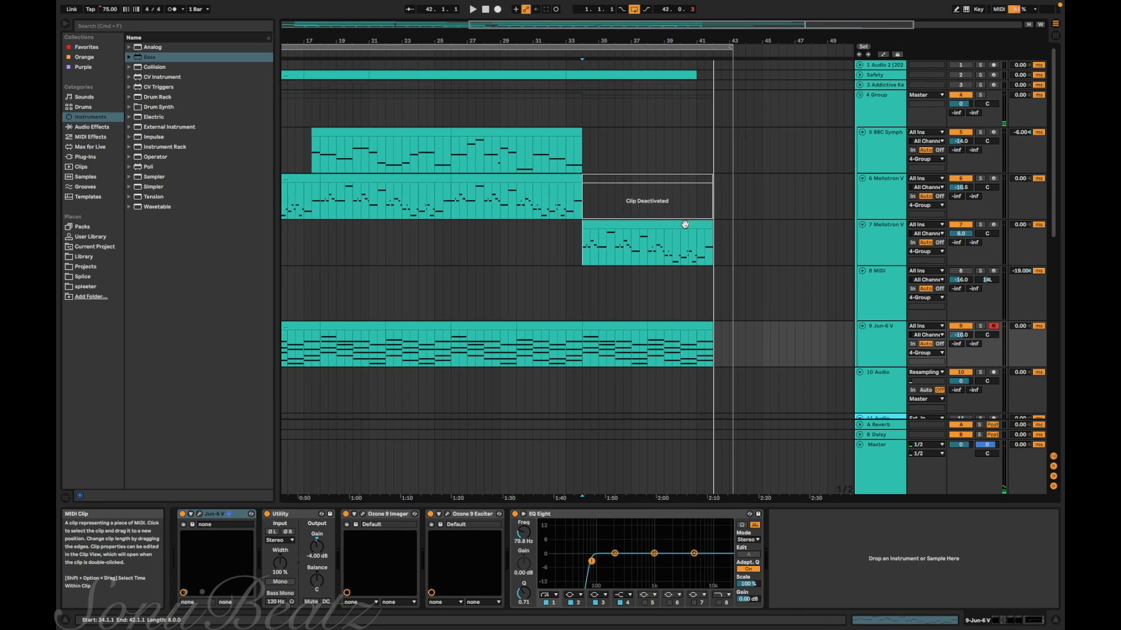
scroll(684, 225, left, 6)
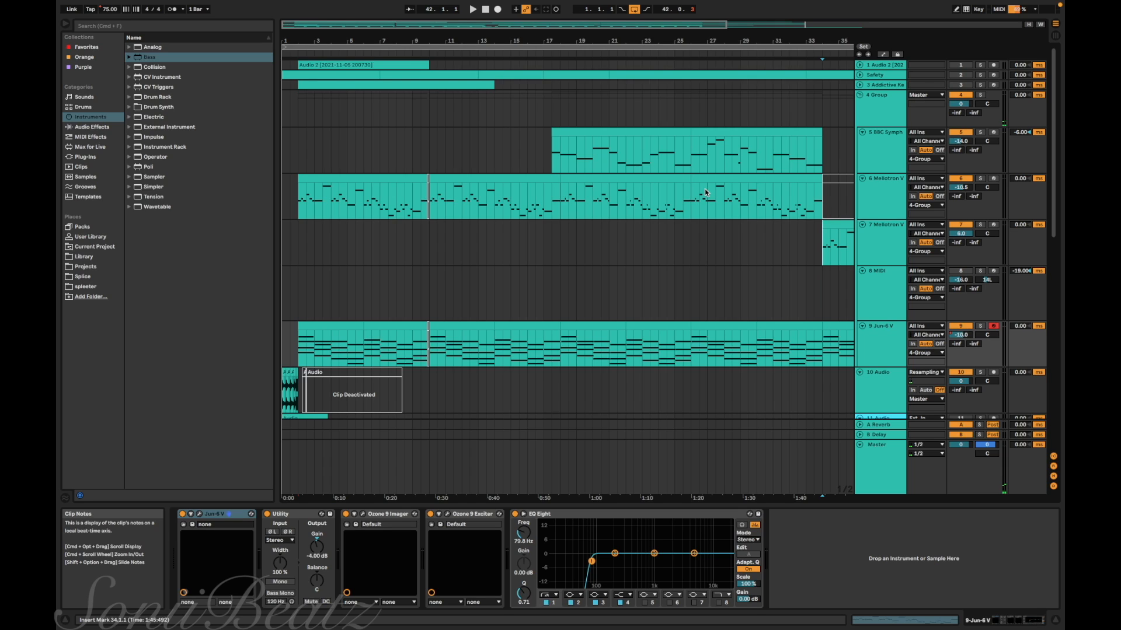
key(minus)
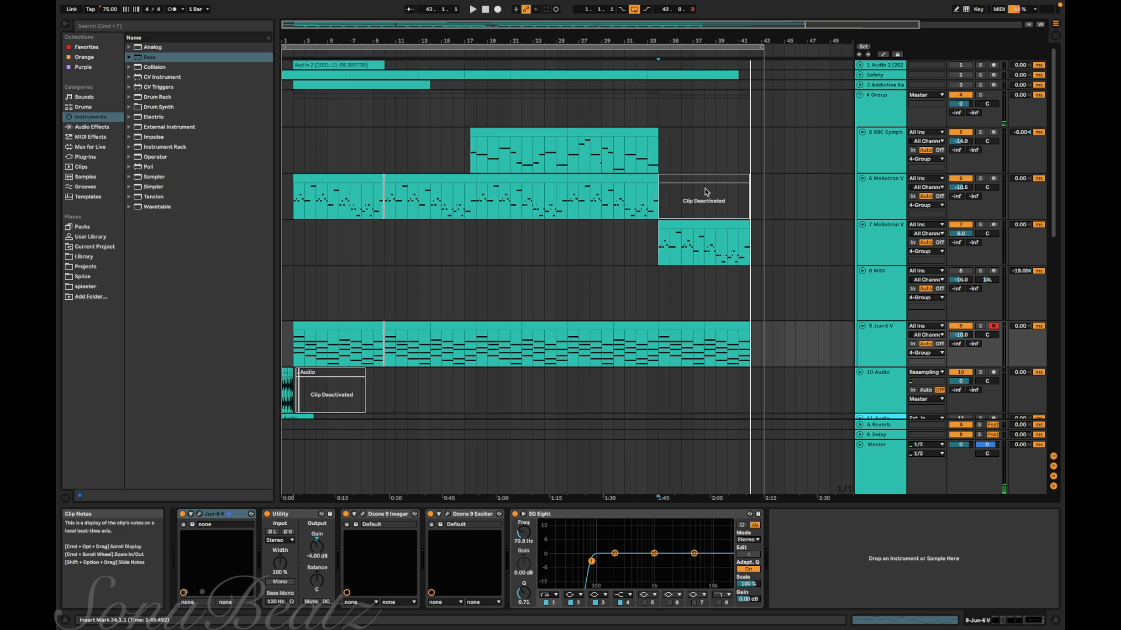
key(plus)
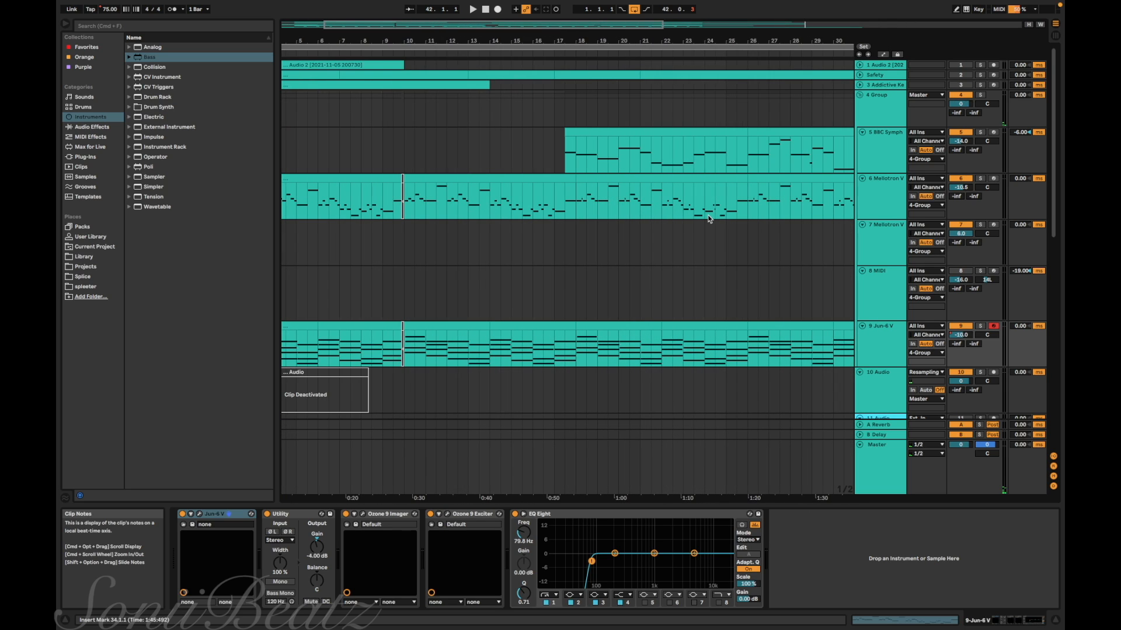
scroll(591, 242, down, 1)
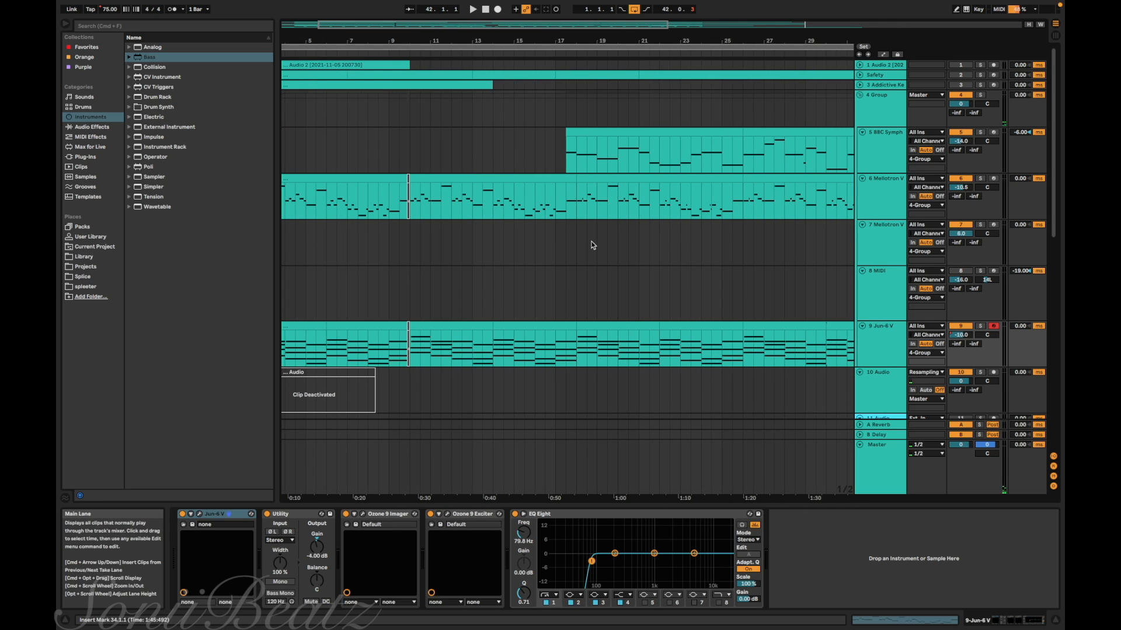
scroll(591, 244, left, 2)
scroll(591, 243, down, 5)
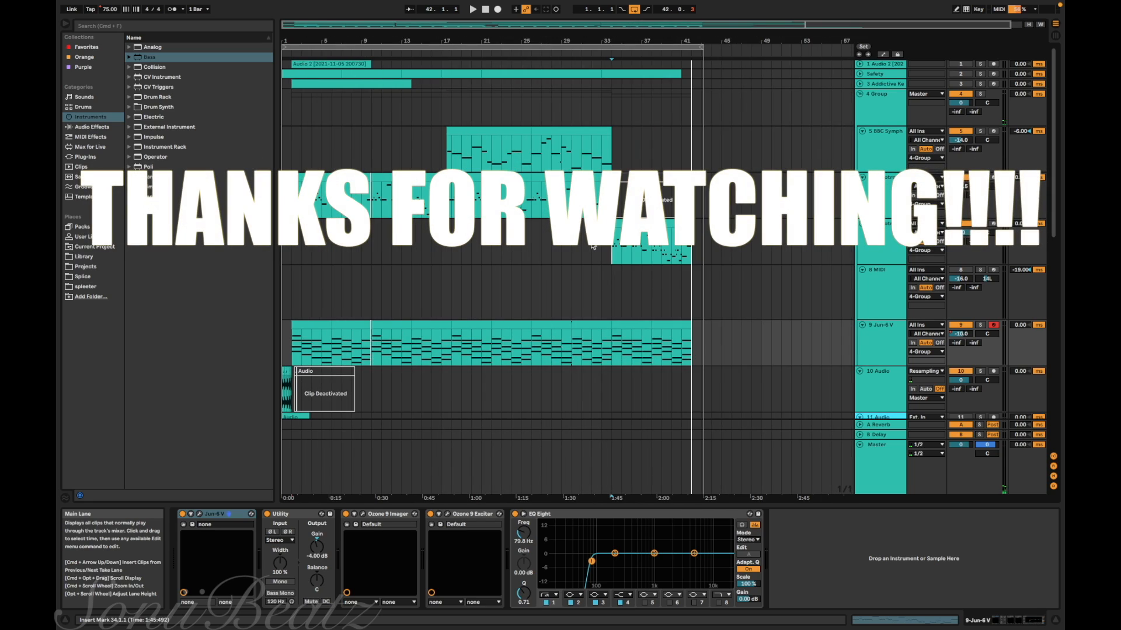